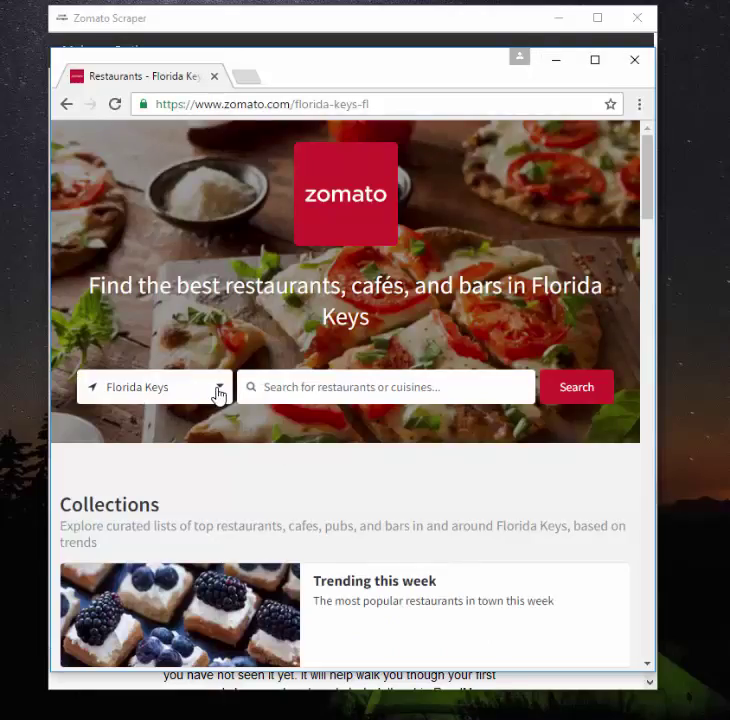
Step: Open the Dinner suggested search for Florida Keys on the Zomato site
{"action": "left_click", "coordinate": [214, 388]}
{"action": "left_click", "coordinate": [337, 391]}
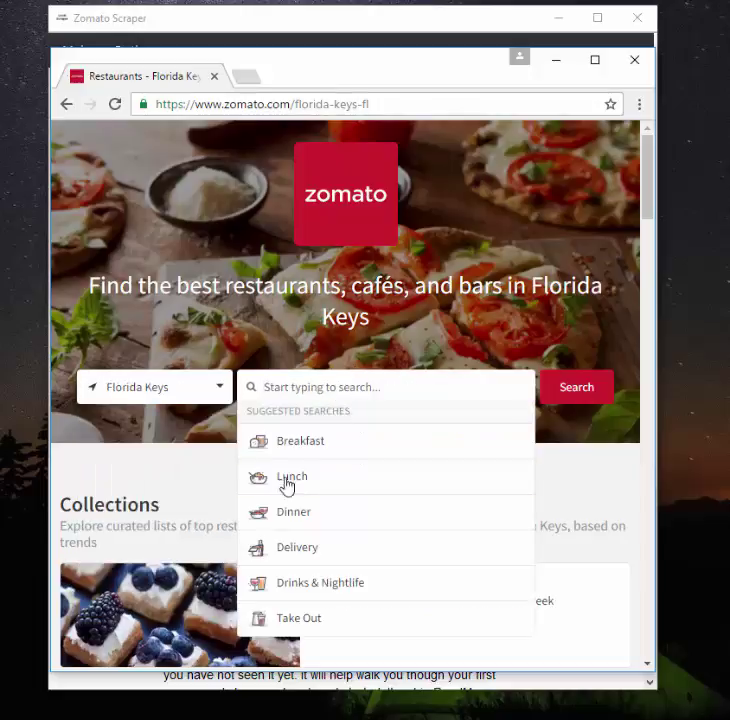
{"action": "left_click", "coordinate": [440, 28]}
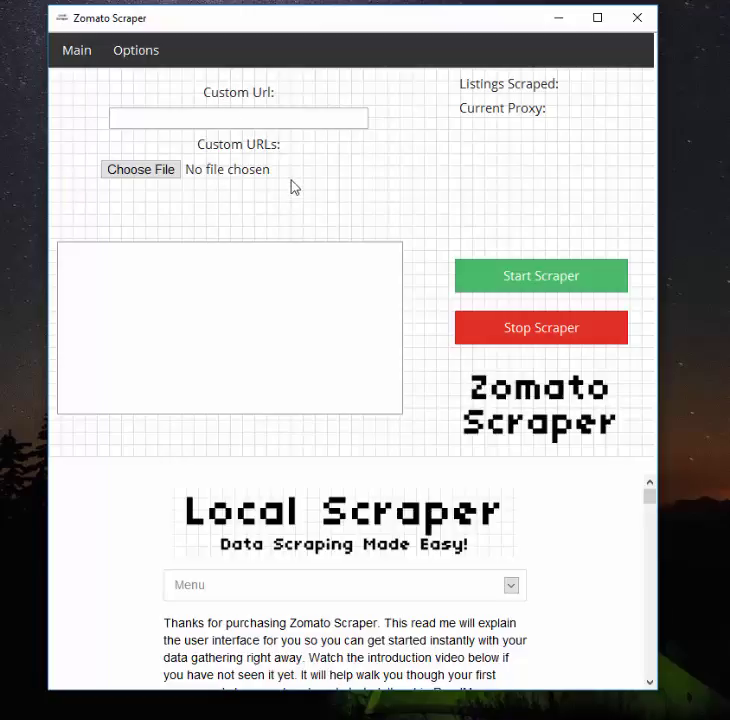
{"action": "left_click", "coordinate": [219, 119]}
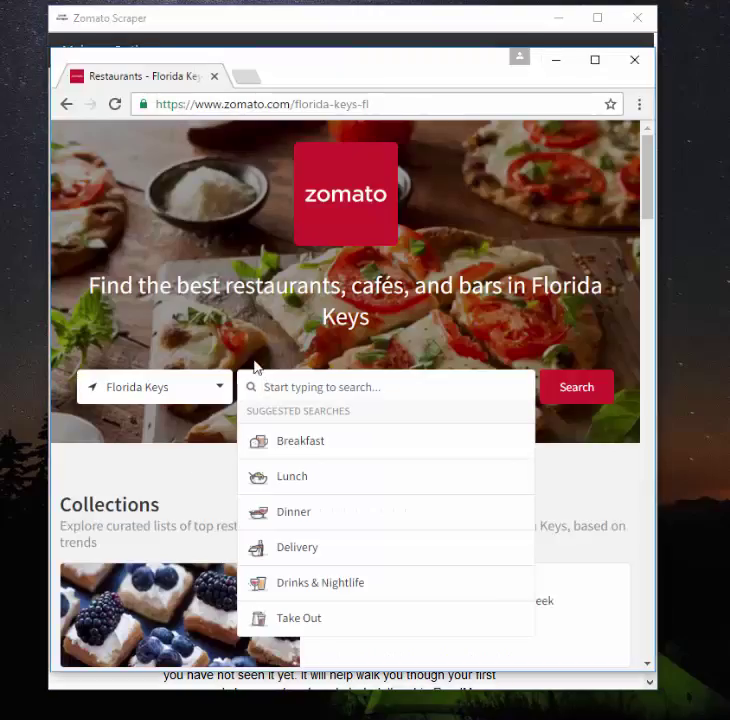
{"action": "left_click", "coordinate": [347, 510]}
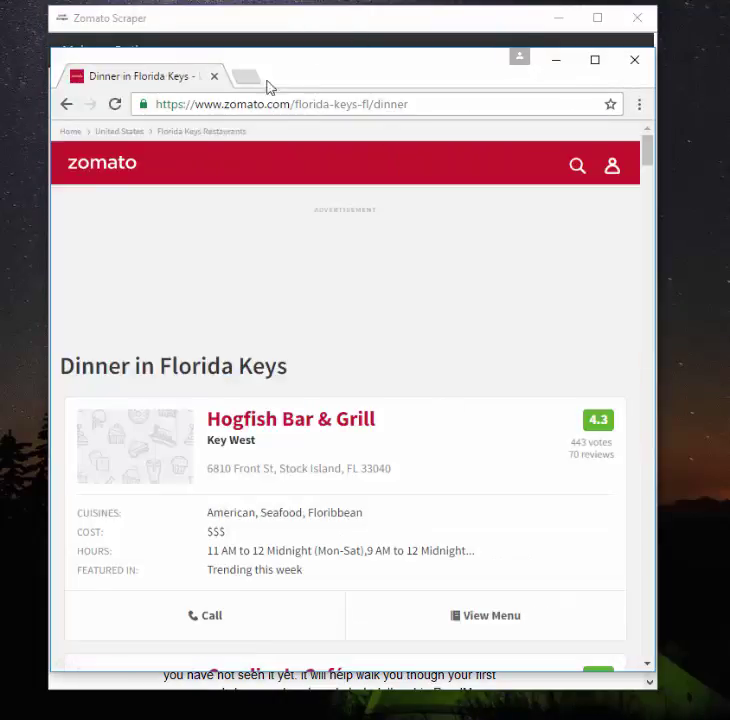
Step: Copy the Florida Keys dinner page address into the Custom Url field of Zomato Scraper, leaving the URL file unselected
{"action": "left_click", "coordinate": [345, 110]}
{"action": "key", "text": "ctrl+c"}
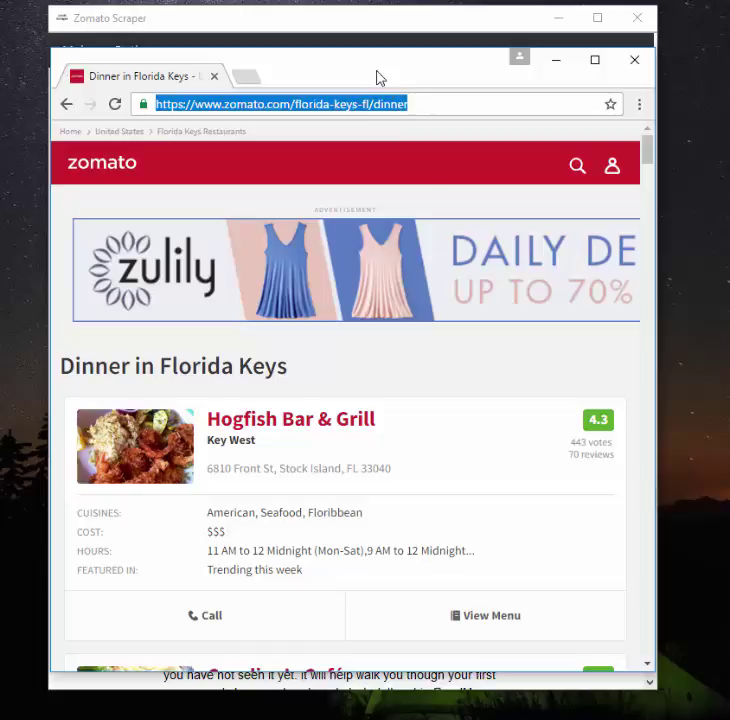
{"action": "left_click", "coordinate": [322, 20]}
{"action": "key", "text": "ctrl+v"}
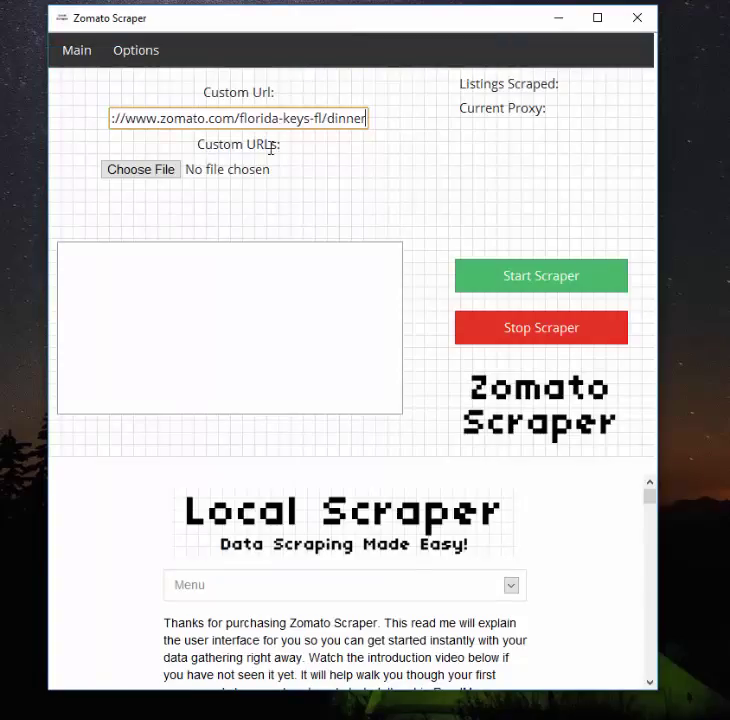
{"action": "left_click", "coordinate": [323, 177]}
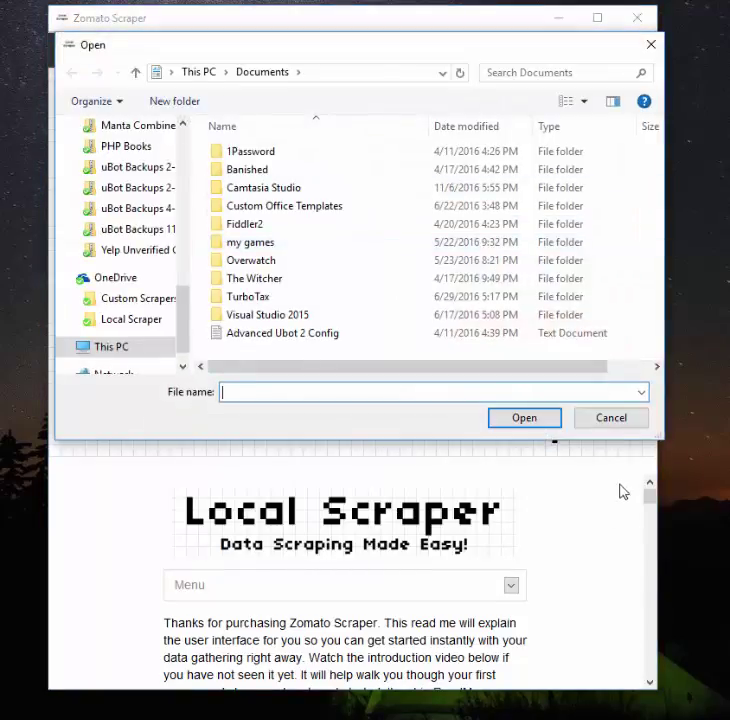
{"action": "left_click", "coordinate": [620, 423]}
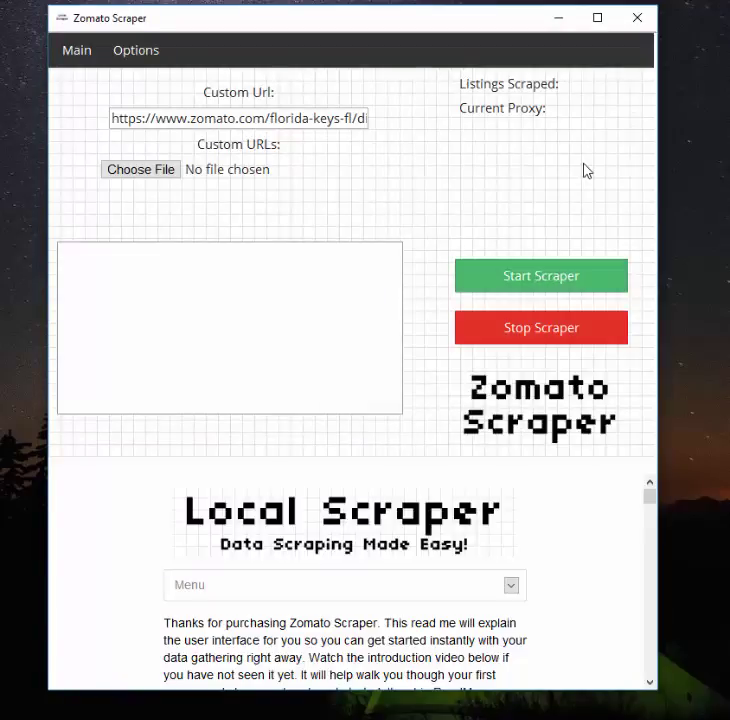
{"action": "double_click", "coordinate": [258, 113]}
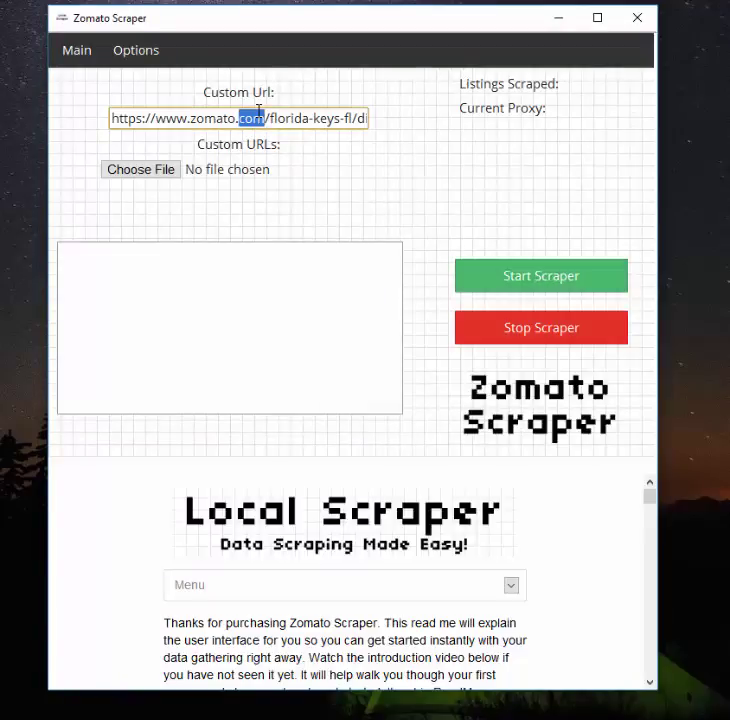
{"action": "left_click", "coordinate": [258, 113]}
Step: Switch to the browser and examine the Florida Keys dinner listings and the page count below them
{"action": "key", "text": "alt+Tab"}
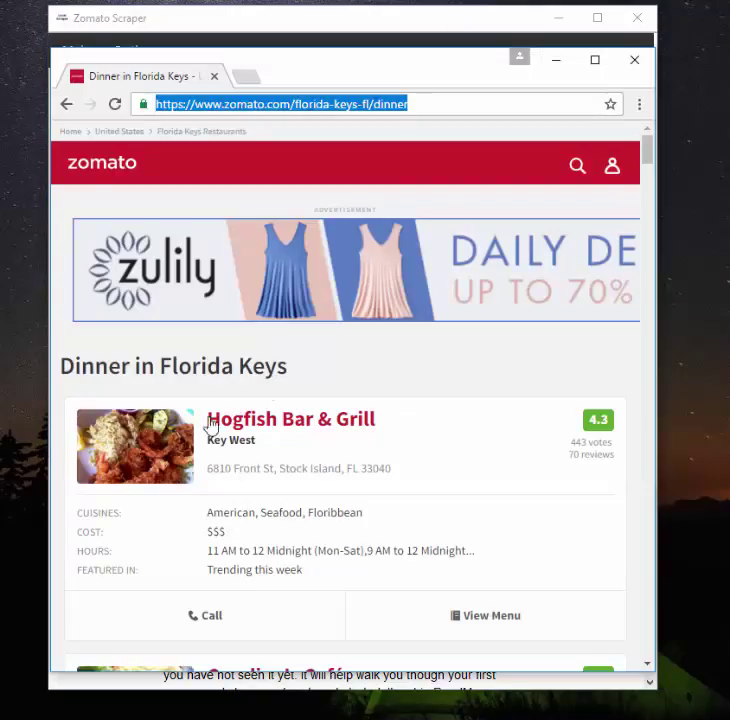
{"action": "scroll", "coordinate": [262, 450], "scroll_direction": "down", "scroll_amount": 20}
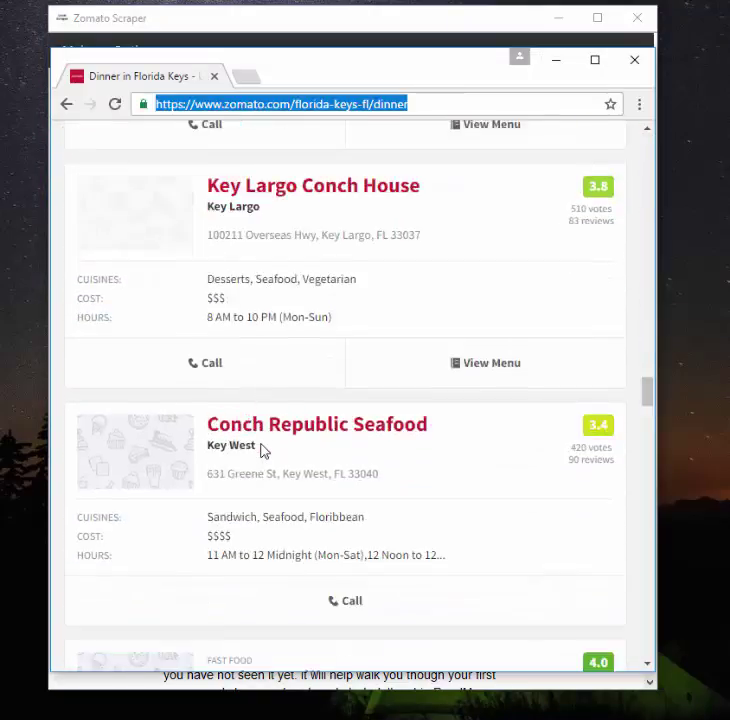
{"action": "scroll", "coordinate": [262, 450], "scroll_direction": "down", "scroll_amount": 15}
{"action": "scroll", "coordinate": [262, 450], "scroll_direction": "up", "scroll_amount": 8}
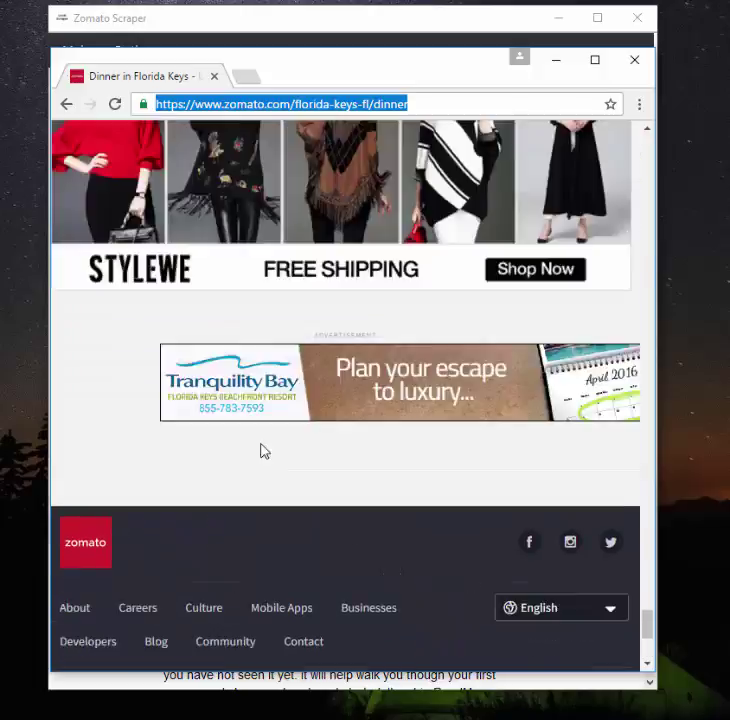
{"action": "scroll", "coordinate": [262, 450], "scroll_direction": "up", "scroll_amount": 6}
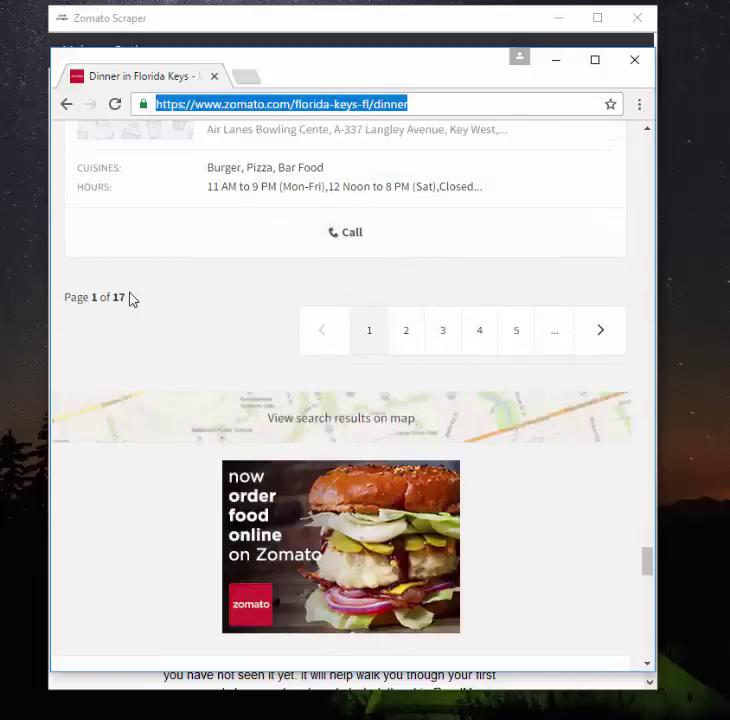
Step: Return to Zomato Scraper and clear the Custom Url field, cancelling the URL file selection
{"action": "left_click", "coordinate": [557, 60]}
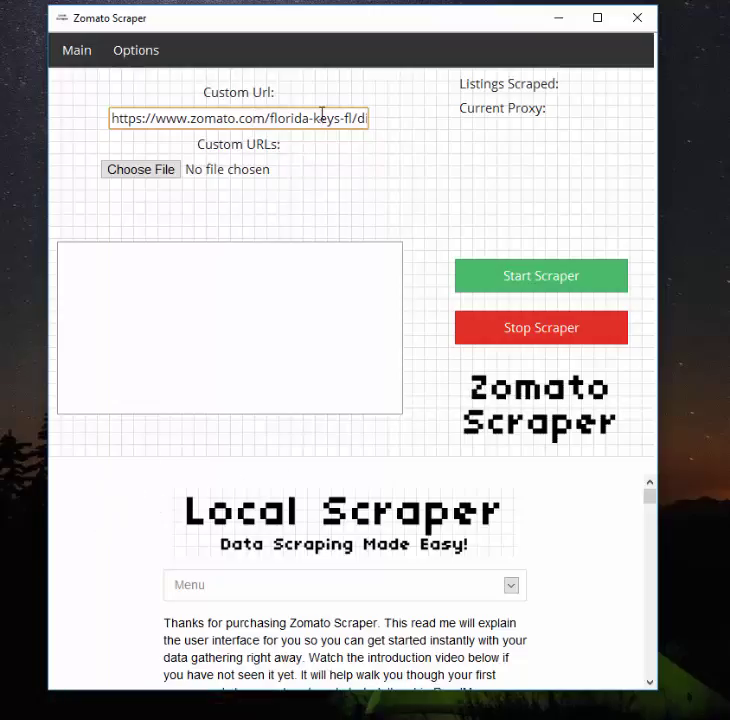
{"action": "key", "text": "ctrl+a"}
{"action": "key", "text": "BackSpace"}
{"action": "left_click", "coordinate": [345, 168]}
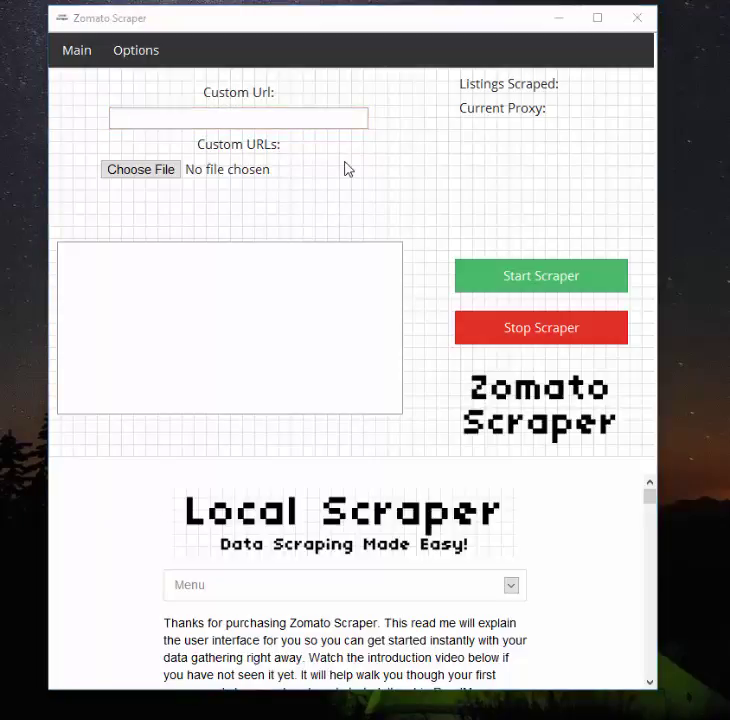
{"action": "left_click", "coordinate": [611, 420]}
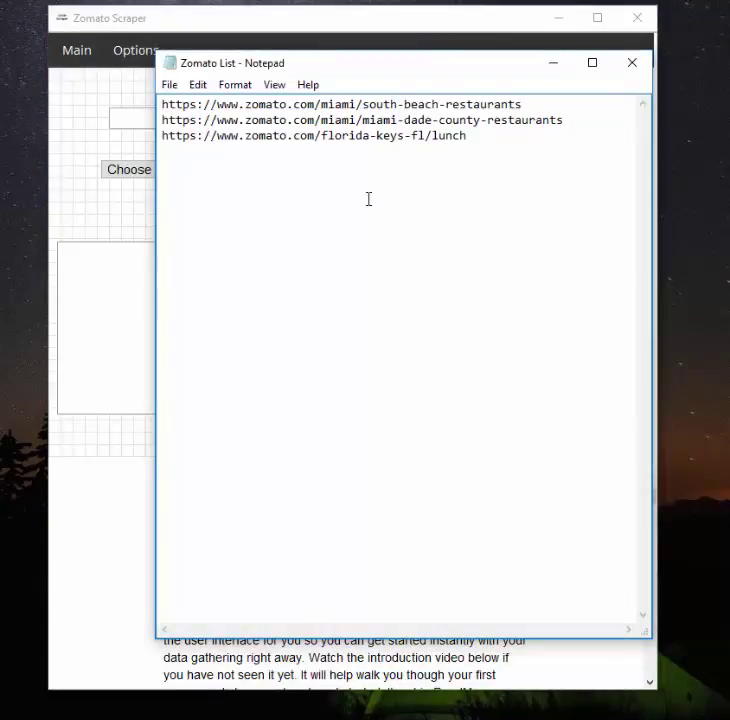
Step: Review the one-per-line Zomato addresses in the Zomato List text file and put its window away
{"action": "left_click_drag", "start_coordinate": [424, 71], "coordinate": [391, 71]}
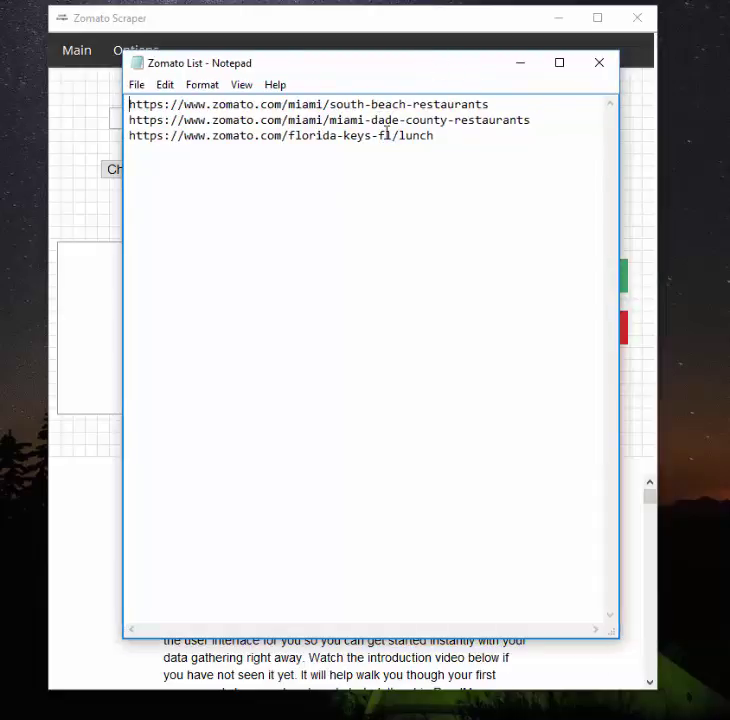
{"action": "left_click", "coordinate": [434, 136]}
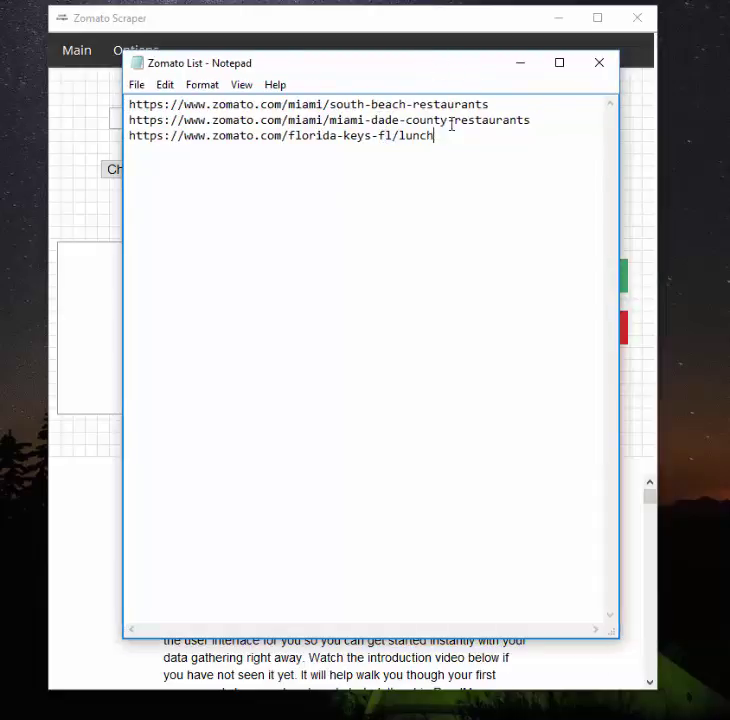
{"action": "left_click", "coordinate": [366, 104]}
{"action": "left_click", "coordinate": [449, 143]}
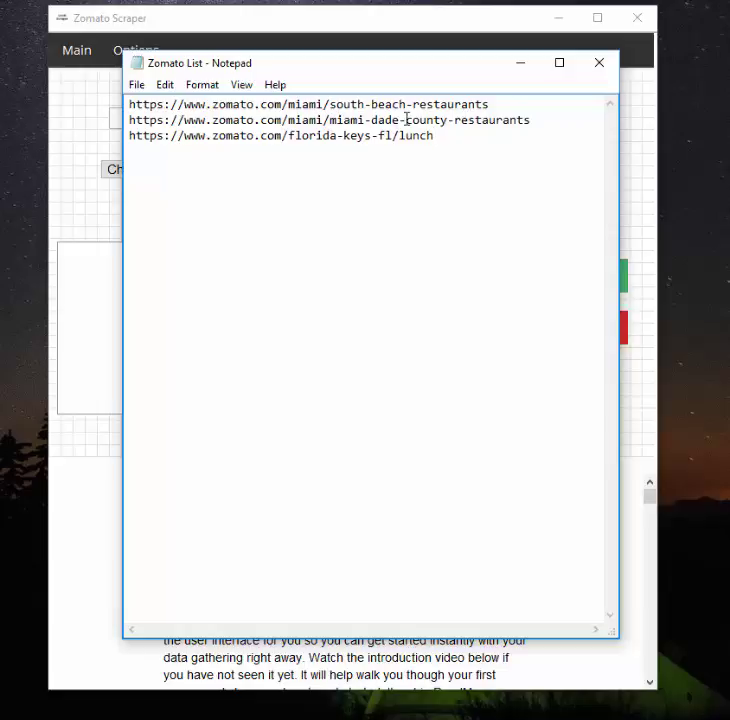
{"action": "left_click", "coordinate": [521, 64]}
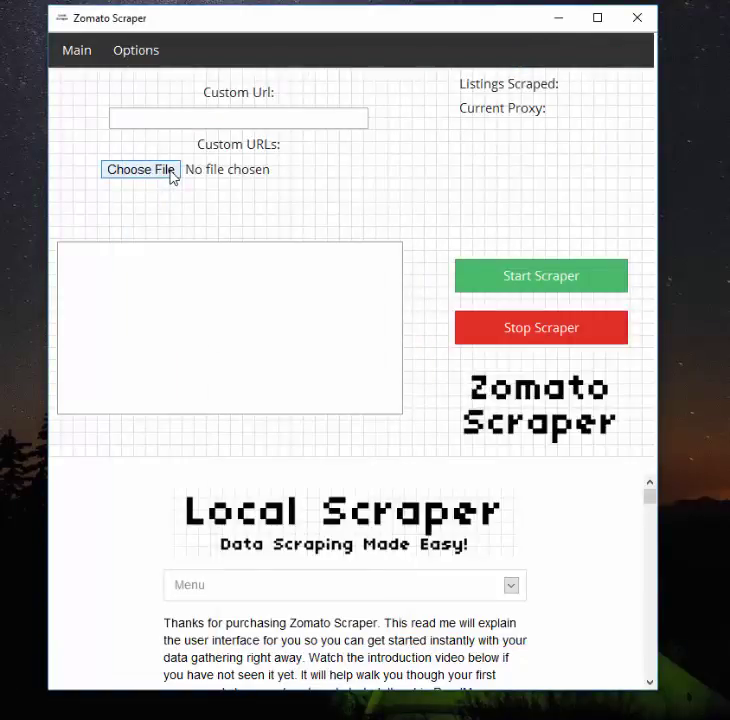
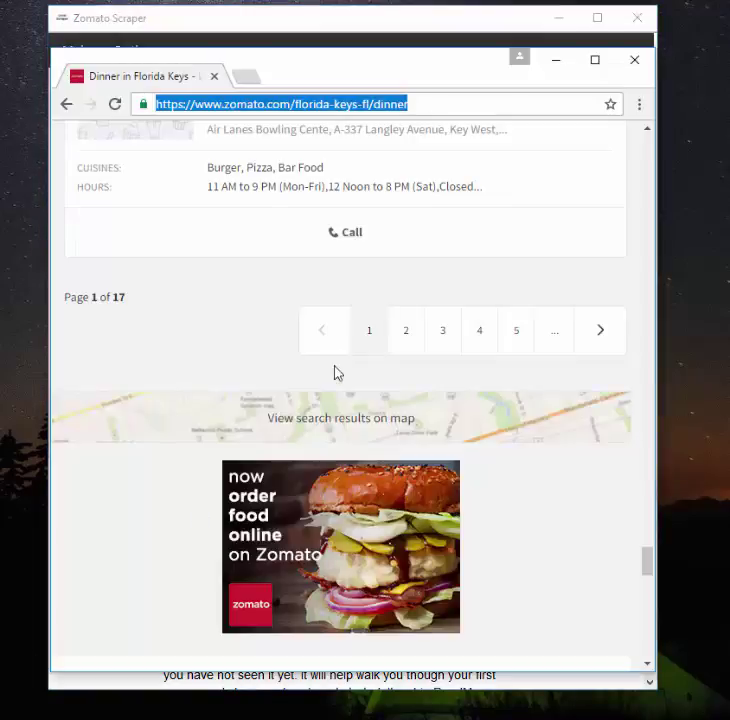
Step: In the browser, view the Southernmost Beach Cafe page's contact and overview details, and return to the dinner listings
{"action": "scroll", "coordinate": [204, 327], "scroll_direction": "up", "scroll_amount": 10}
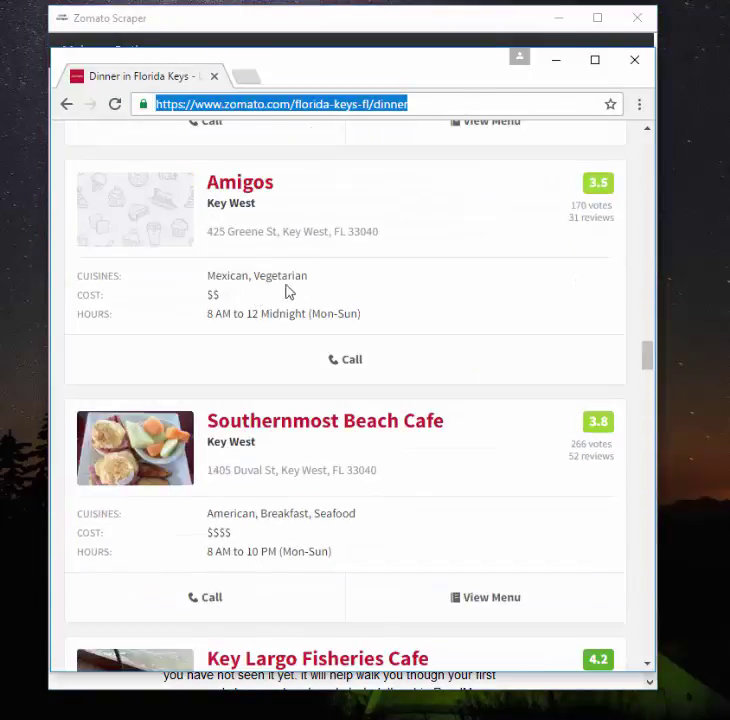
{"action": "left_click", "coordinate": [274, 427]}
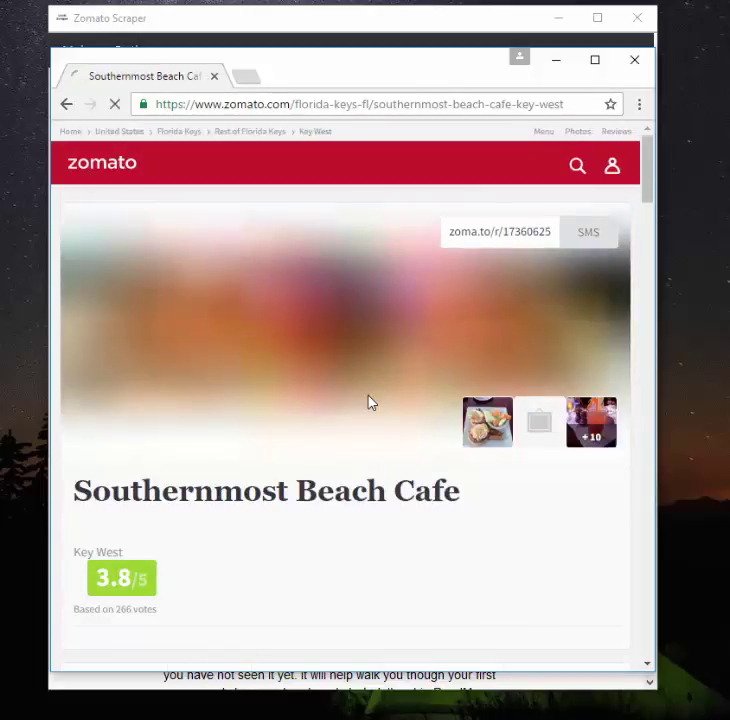
{"action": "scroll", "coordinate": [369, 402], "scroll_direction": "down", "scroll_amount": 5}
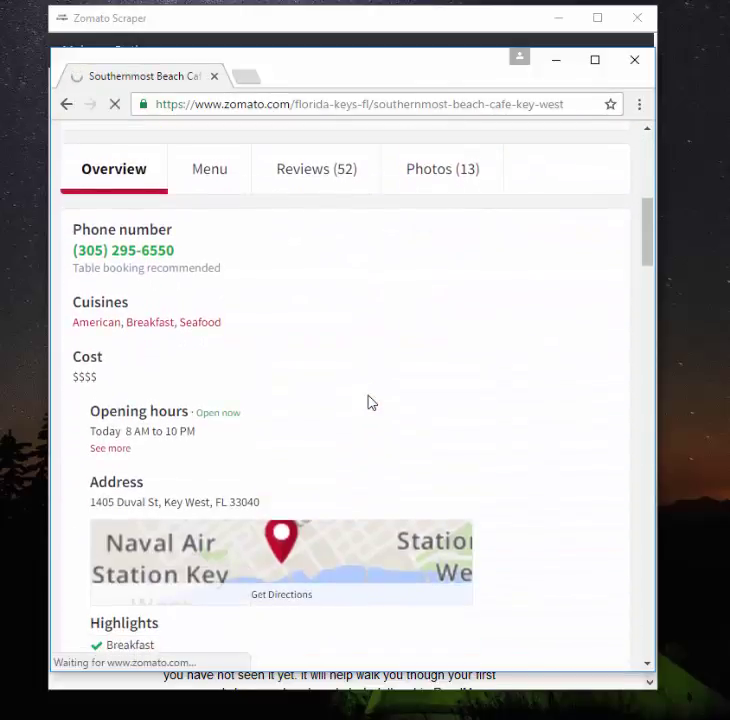
{"action": "left_click", "coordinate": [66, 104]}
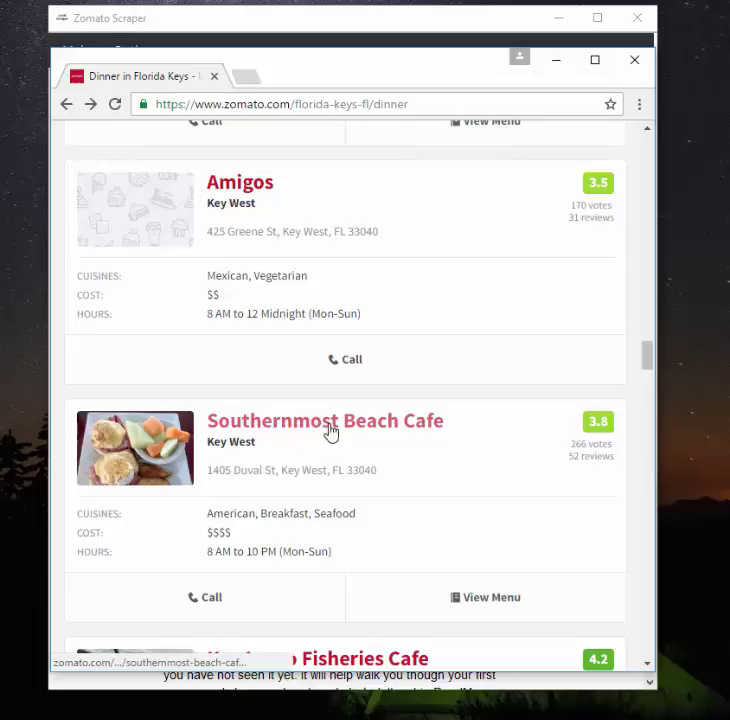
{"action": "left_click", "coordinate": [391, 100]}
{"action": "key", "text": "ctrl+c"}
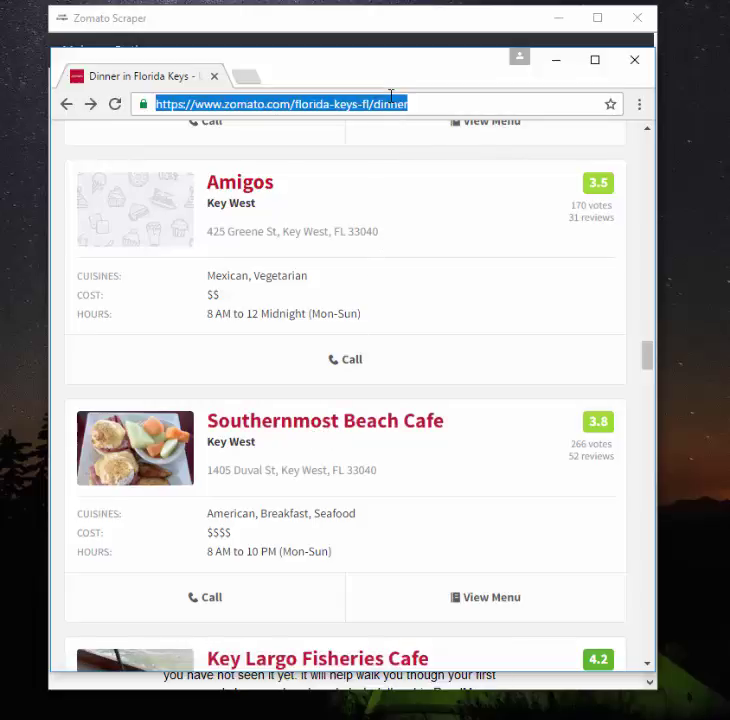
{"action": "left_click", "coordinate": [399, 10]}
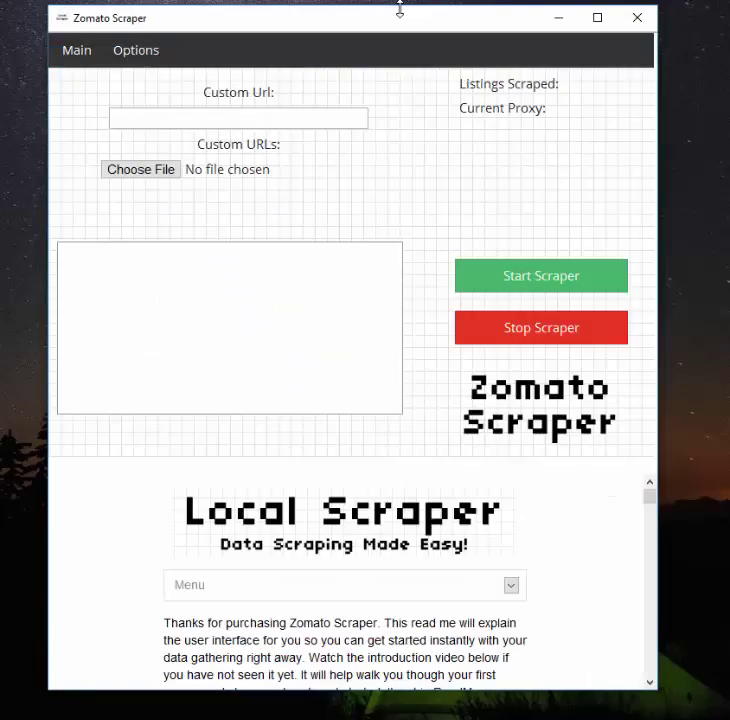
{"action": "left_click", "coordinate": [228, 112]}
{"action": "key", "text": "ctrl+v"}
{"action": "left_click", "coordinate": [572, 215]}
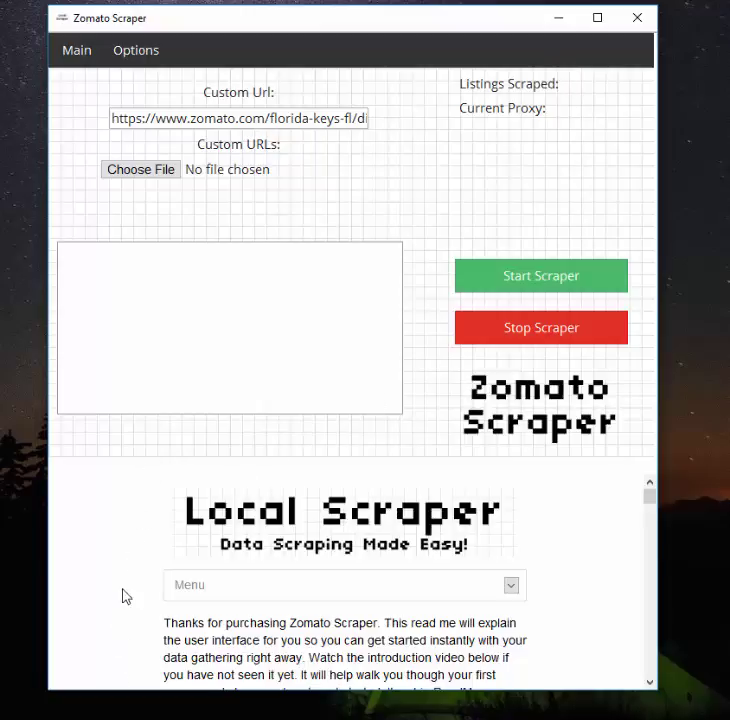
Step: Examine the dinner listings and pagination in the browser, and return to Zomato Scraper to check the Listings Scraped counter
{"action": "key", "text": "alt+Tab"}
{"action": "scroll", "coordinate": [135, 467], "scroll_direction": "down", "scroll_amount": 10}
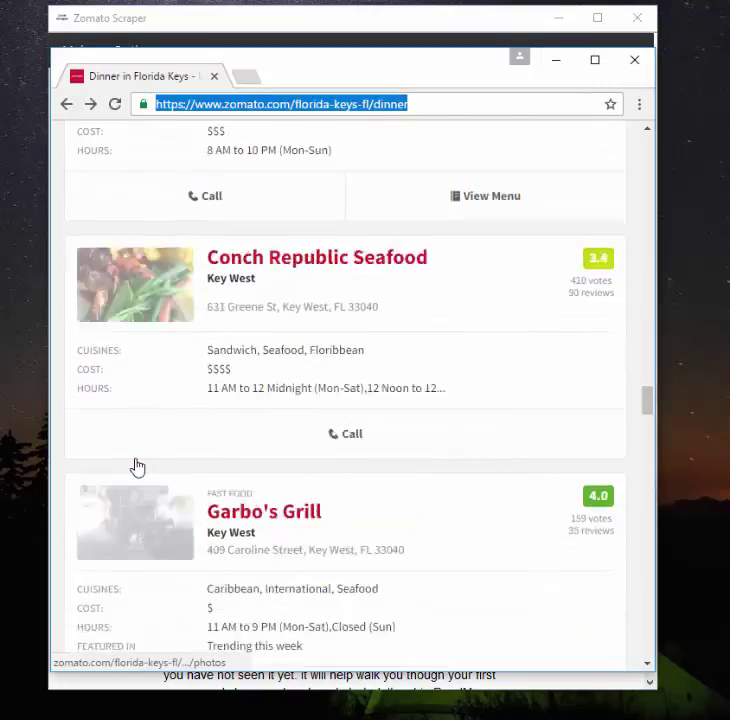
{"action": "scroll", "coordinate": [135, 467], "scroll_direction": "down", "scroll_amount": 15}
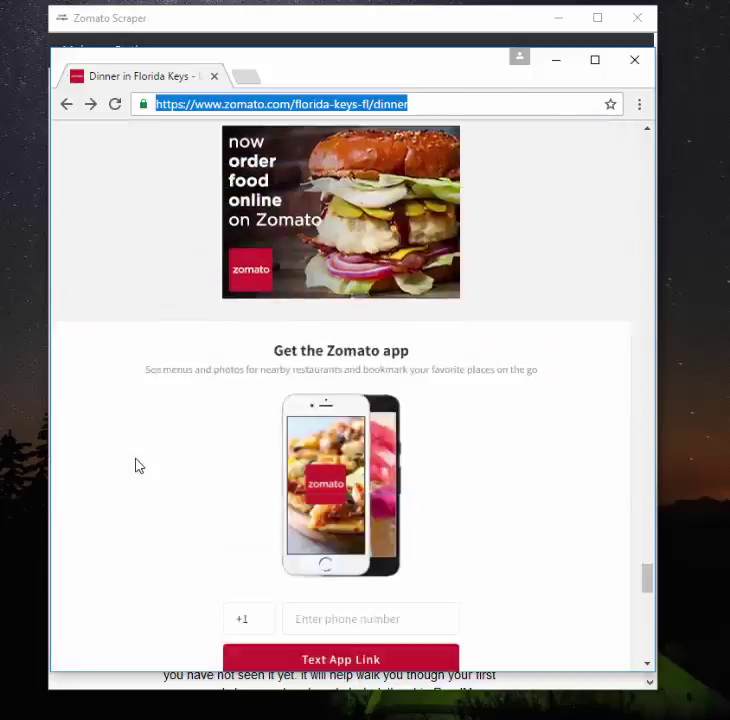
{"action": "scroll", "coordinate": [137, 466], "scroll_direction": "up", "scroll_amount": 10}
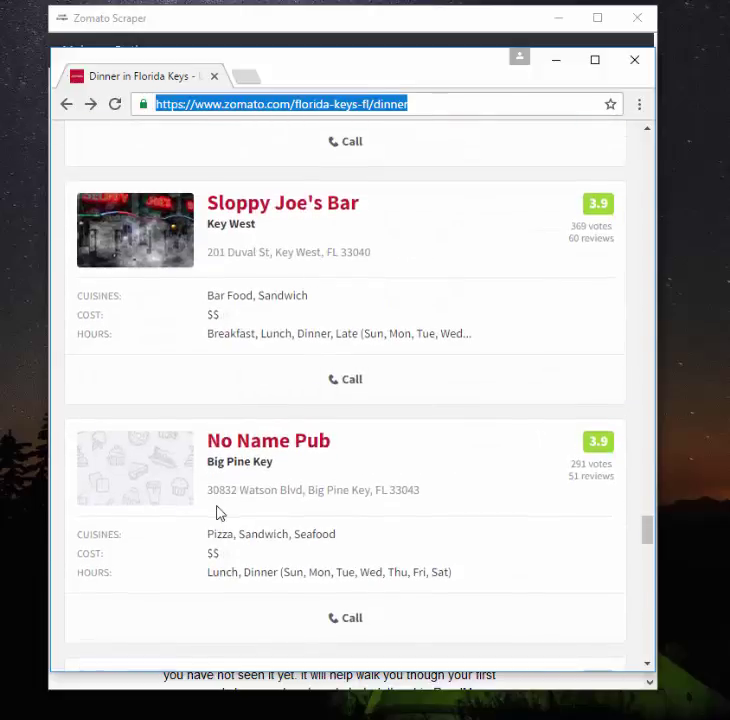
{"action": "scroll", "coordinate": [218, 512], "scroll_direction": "down", "scroll_amount": 2}
{"action": "scroll", "coordinate": [217, 511], "scroll_direction": "down", "scroll_amount": 1}
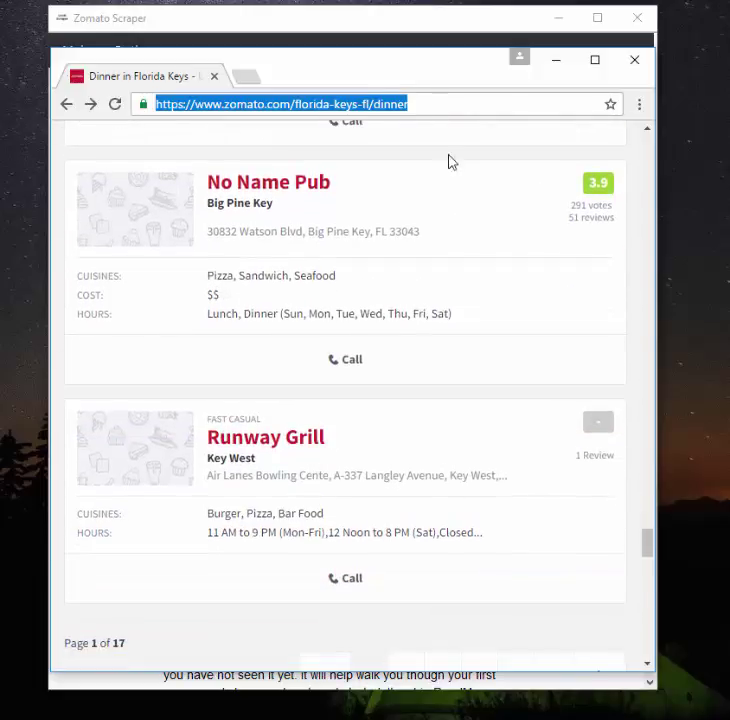
{"action": "left_click", "coordinate": [490, 27]}
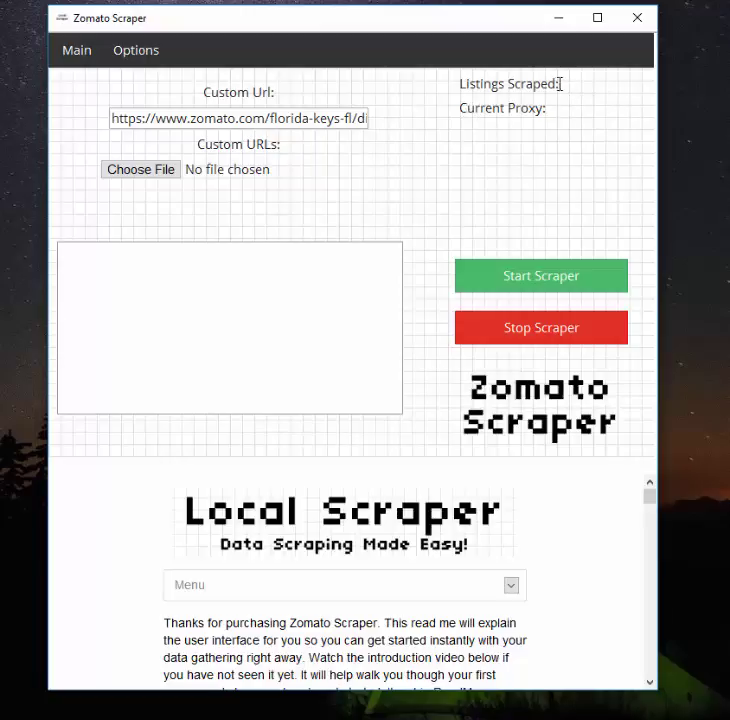
{"action": "left_click_drag", "start_coordinate": [570, 83], "coordinate": [580, 83]}
{"action": "left_click", "coordinate": [563, 89]}
Step: Enable Use Proxies in the scraper's proxy options
{"action": "left_click", "coordinate": [137, 50]}
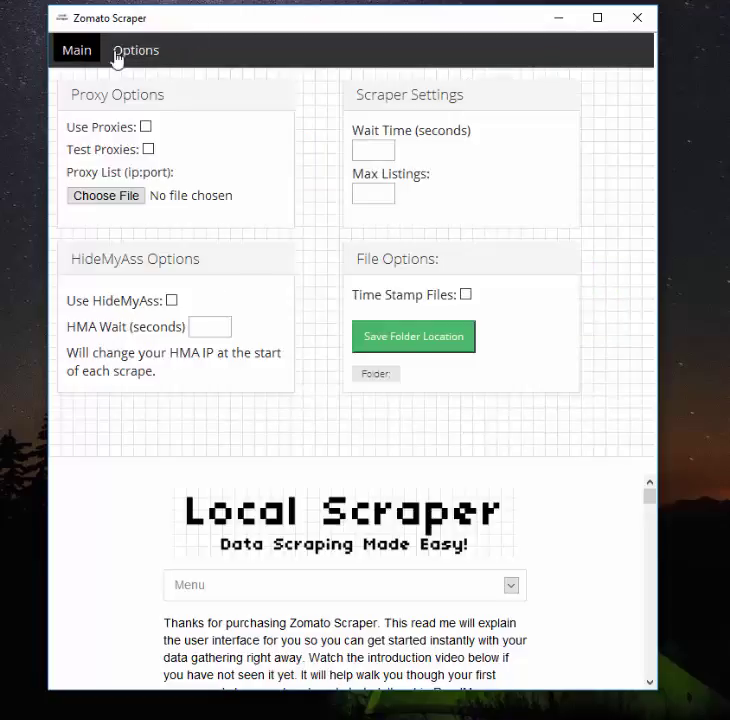
{"action": "left_click", "coordinate": [146, 127]}
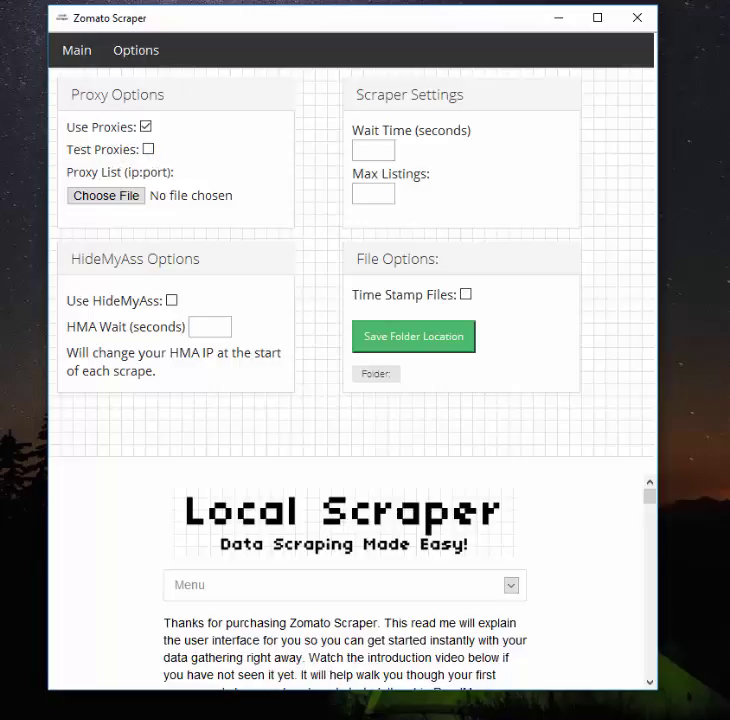
Step: Examine the ip:port format of the entries in the Proxies text file, and disable Use Proxies in Zomato Scraper
{"action": "key", "text": "alt+Tab"}
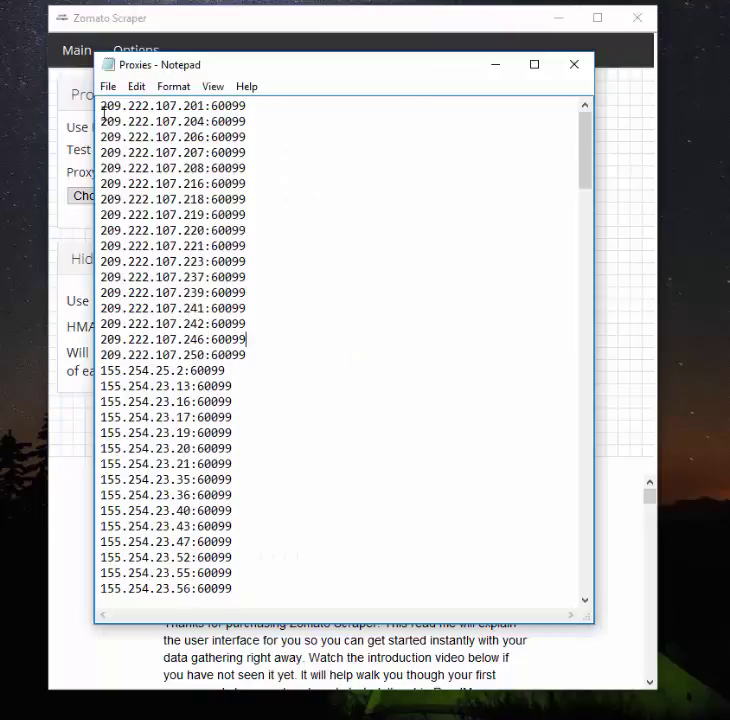
{"action": "left_click_drag", "start_coordinate": [100, 106], "coordinate": [209, 106]}
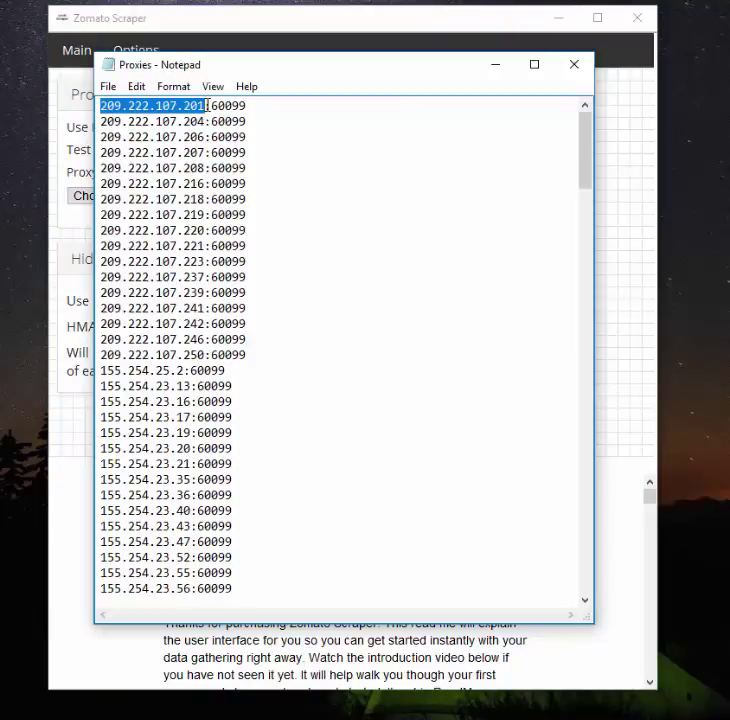
{"action": "left_click", "coordinate": [209, 106]}
{"action": "left_click_drag", "start_coordinate": [210, 105], "coordinate": [277, 104]}
{"action": "left_click", "coordinate": [278, 104]}
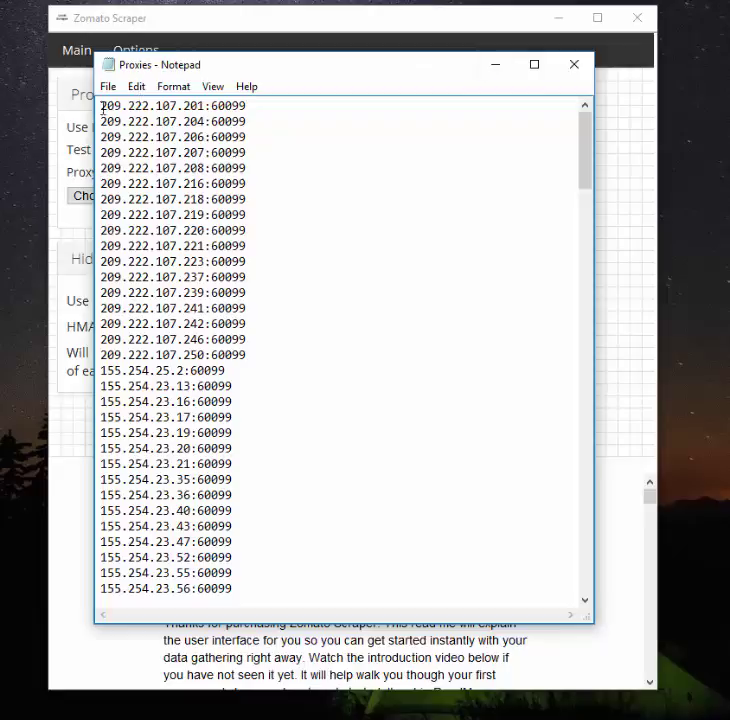
{"action": "left_click", "coordinate": [505, 70]}
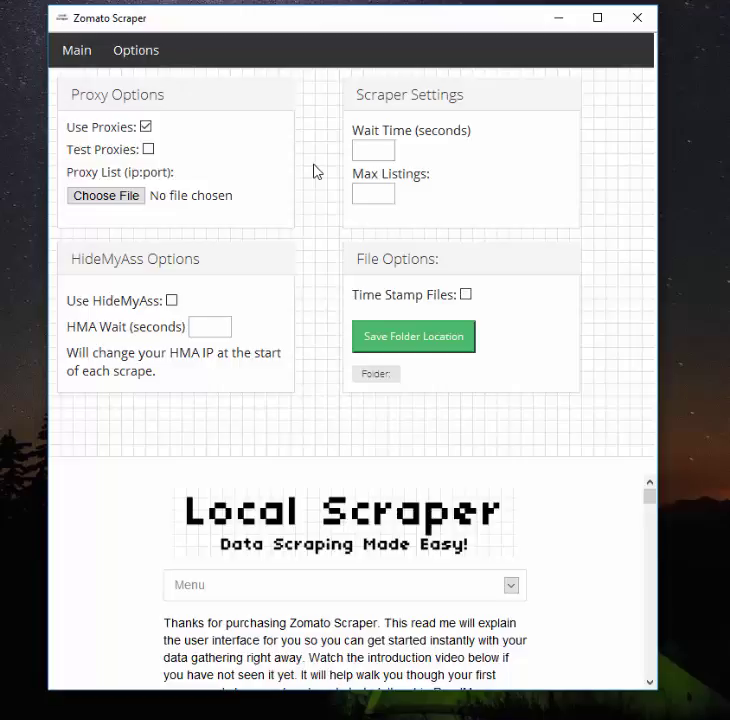
{"action": "left_click", "coordinate": [146, 127]}
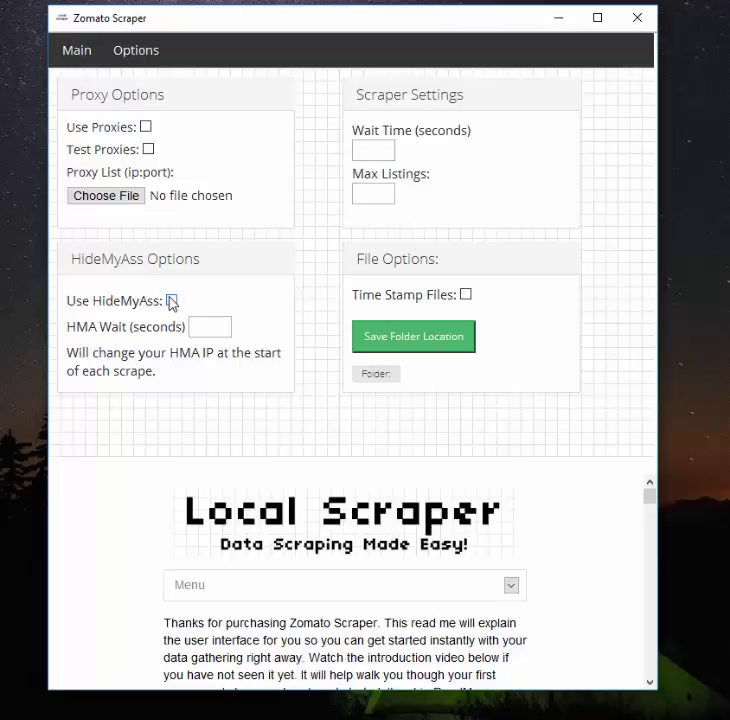
Step: Try enabling Use HideMyAss with an HMA wait of 60 seconds, and clear both settings again
{"action": "left_click", "coordinate": [171, 301]}
{"action": "left_click", "coordinate": [228, 324]}
{"action": "type", "text": "60"}
{"action": "double_click", "coordinate": [213, 325]}
{"action": "key", "text": "BackSpace"}
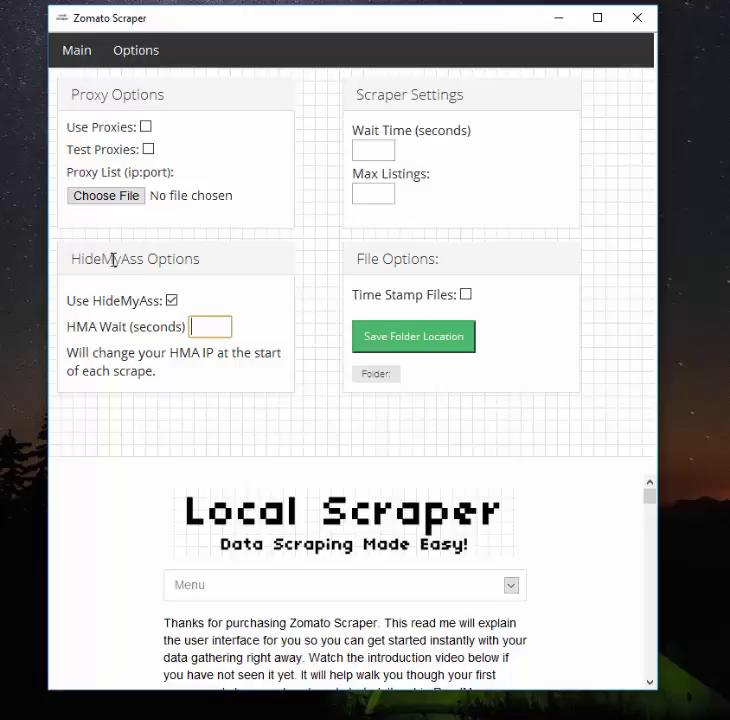
{"action": "left_click", "coordinate": [172, 302]}
Step: In the browser, examine the dinner listings' pagination, open page 2, and return to Zomato Scraper
{"action": "left_click", "coordinate": [375, 152]}
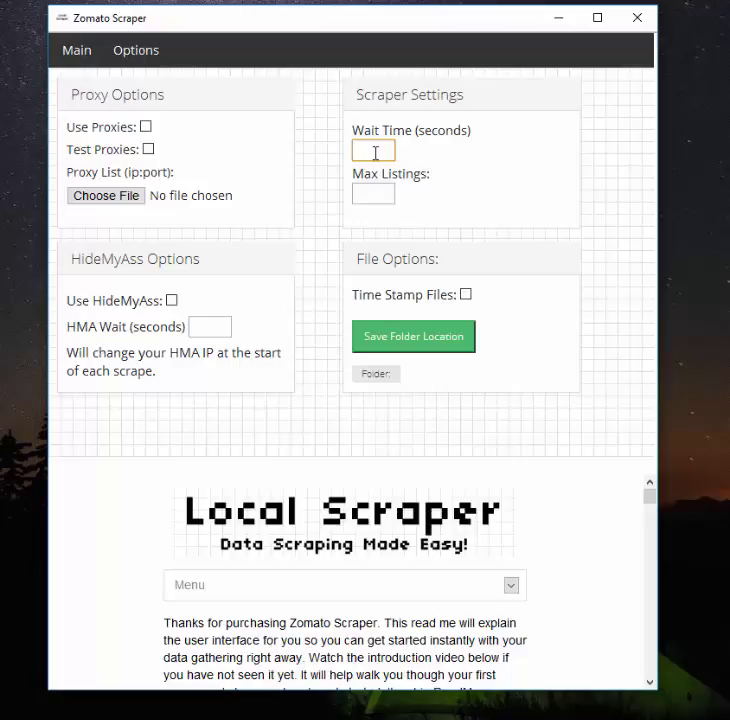
{"action": "key", "text": "alt+Tab"}
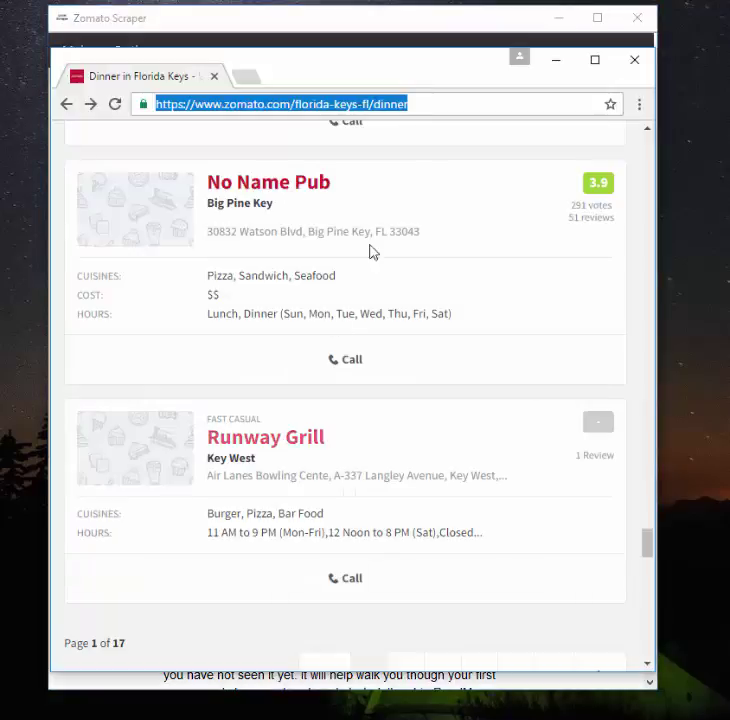
{"action": "scroll", "coordinate": [378, 233], "scroll_direction": "down", "scroll_amount": 10}
{"action": "scroll", "coordinate": [378, 233], "scroll_direction": "up", "scroll_amount": 6}
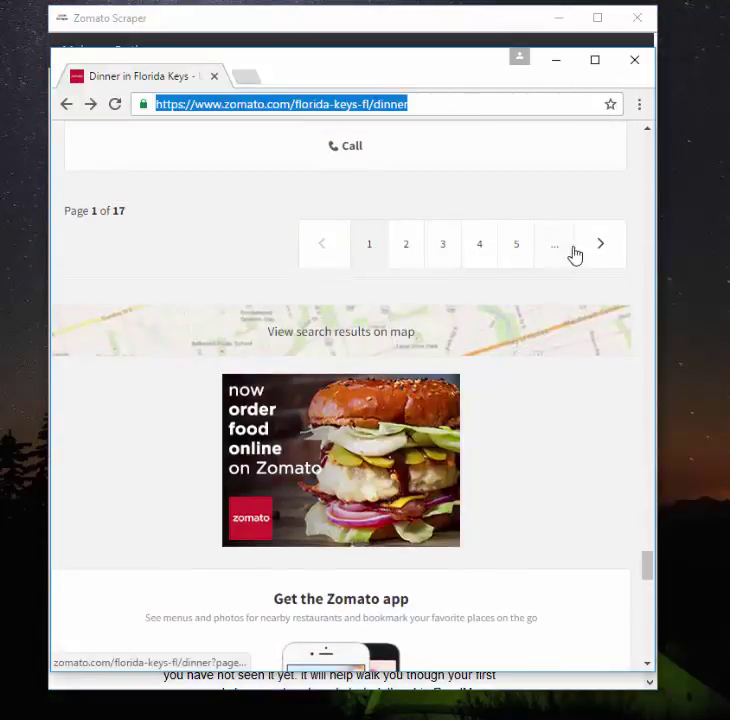
{"action": "left_click", "coordinate": [600, 250]}
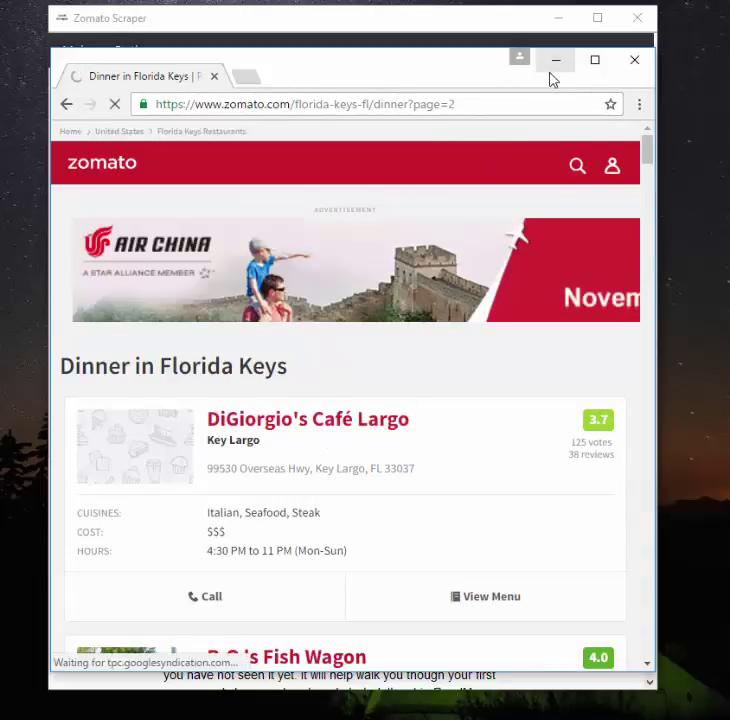
{"action": "left_click", "coordinate": [549, 72]}
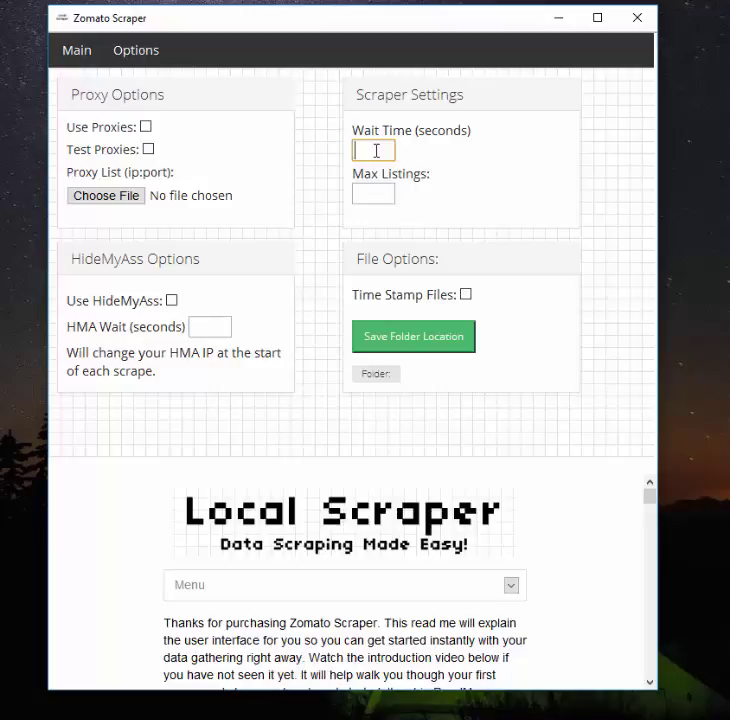
Step: Try wait times of 5, 6 and 10 seconds in the scraper settings, and clear the value again
{"action": "type", "text": "5"}
{"action": "key", "text": "BackSpace"}
{"action": "type", "text": "6"}
{"action": "key", "text": "BackSpace"}
{"action": "type", "text": "10"}
{"action": "key", "text": "BackSpace"}
{"action": "key", "text": "BackSpace"}
{"action": "type", "text": "10"}
{"action": "key", "text": "BackSpace"}
{"action": "key", "text": "BackSpace"}
Step: Try a Max Listings limit of 10 in the scraper settings, and empty the field again
{"action": "left_click", "coordinate": [381, 194]}
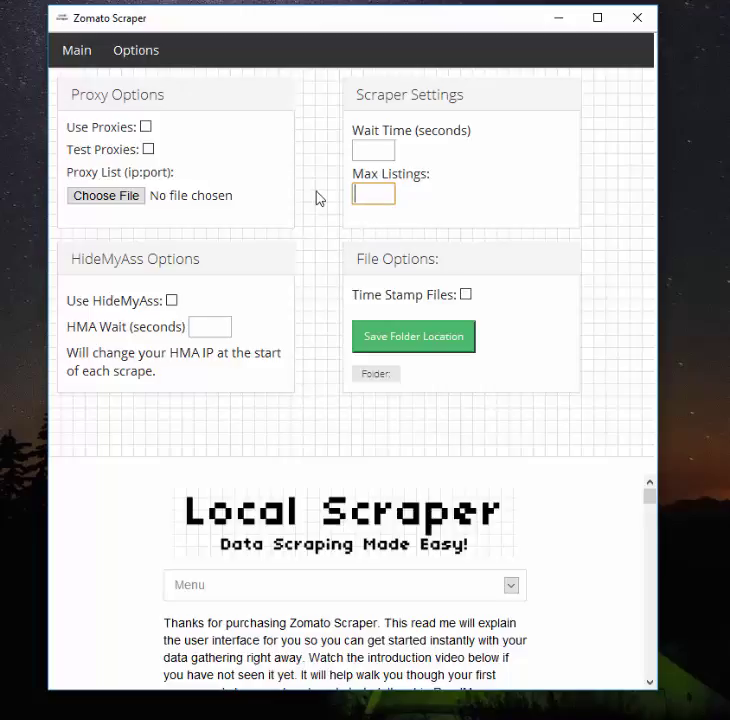
{"action": "type", "text": "10"}
{"action": "left_click", "coordinate": [316, 198]}
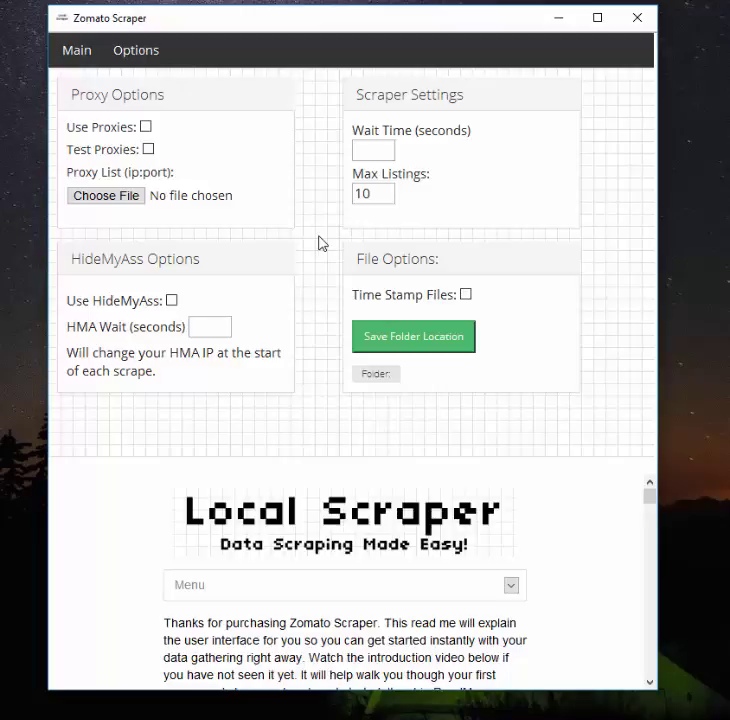
{"action": "left_click_drag", "start_coordinate": [371, 195], "coordinate": [343, 193]}
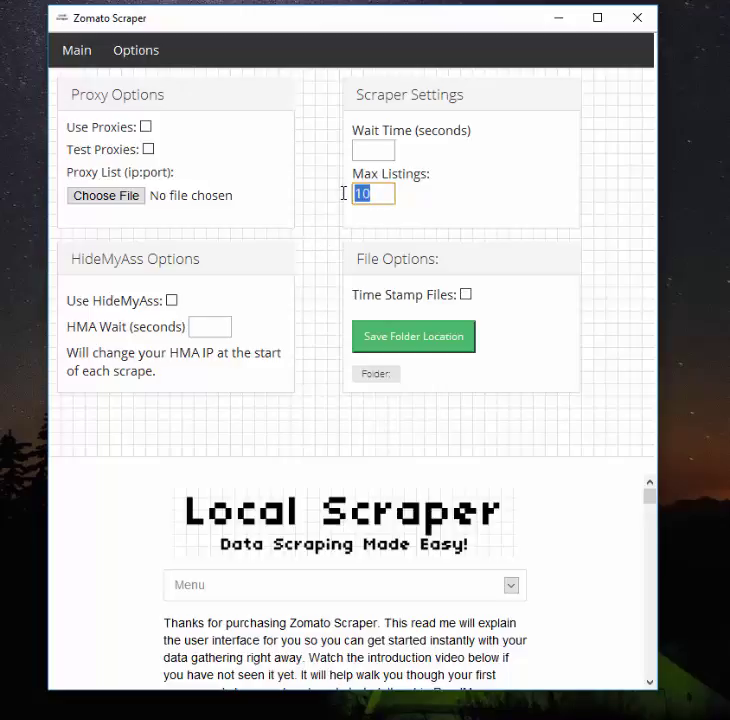
{"action": "key", "text": "BackSpace"}
{"action": "type", "text": "10"}
{"action": "key", "text": "BackSpace"}
{"action": "key", "text": "BackSpace"}
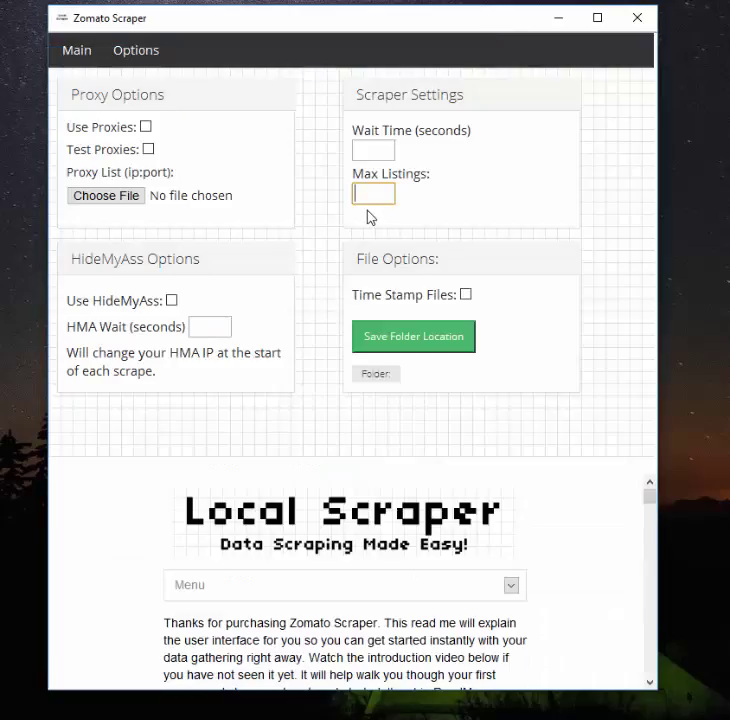
{"action": "type", "text": "10"}
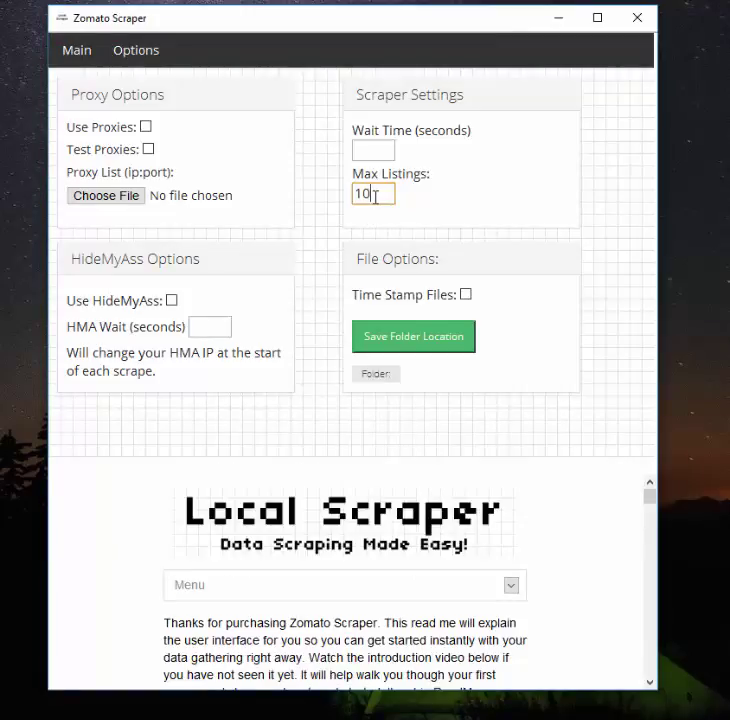
{"action": "key", "text": "BackSpace"}
{"action": "key", "text": "BackSpace"}
{"action": "left_click", "coordinate": [551, 244]}
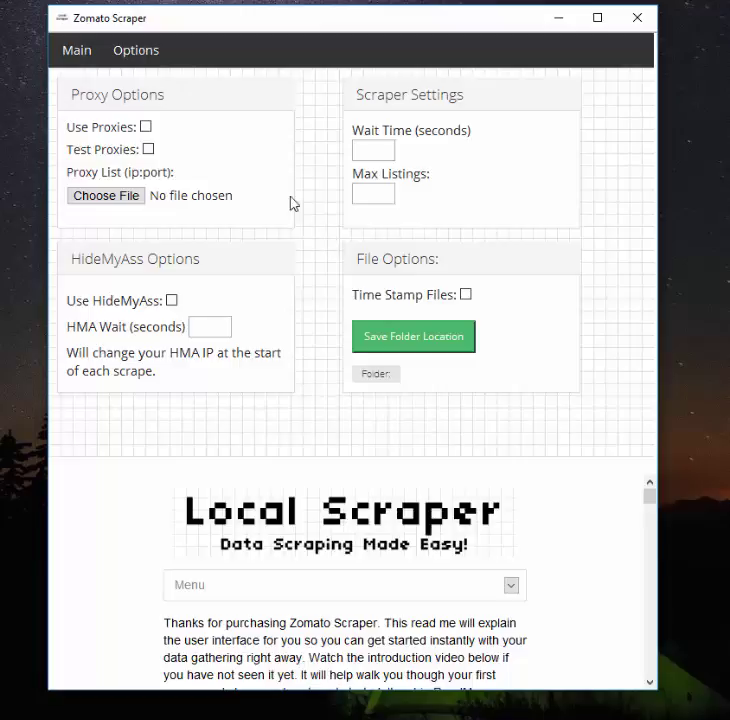
{"action": "left_click", "coordinate": [77, 49]}
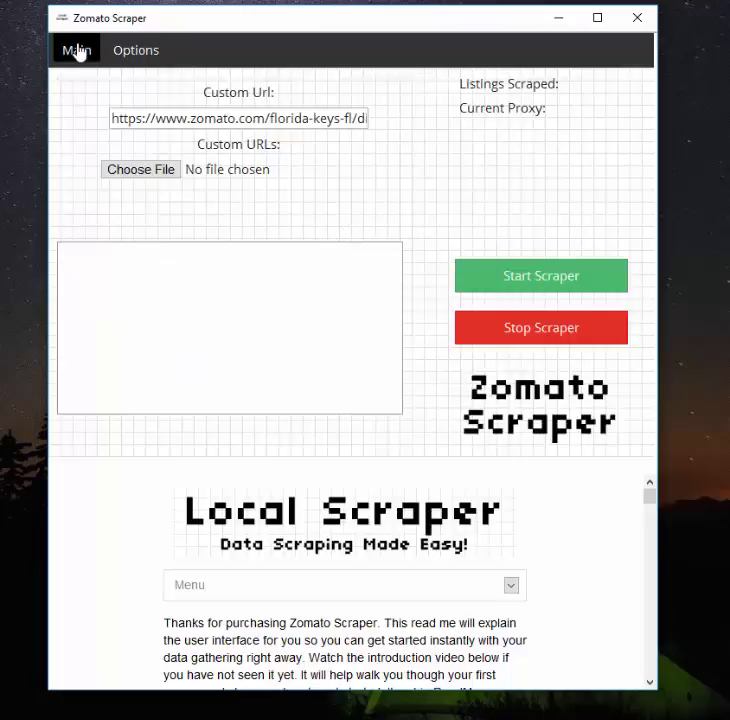
{"action": "left_click", "coordinate": [267, 119]}
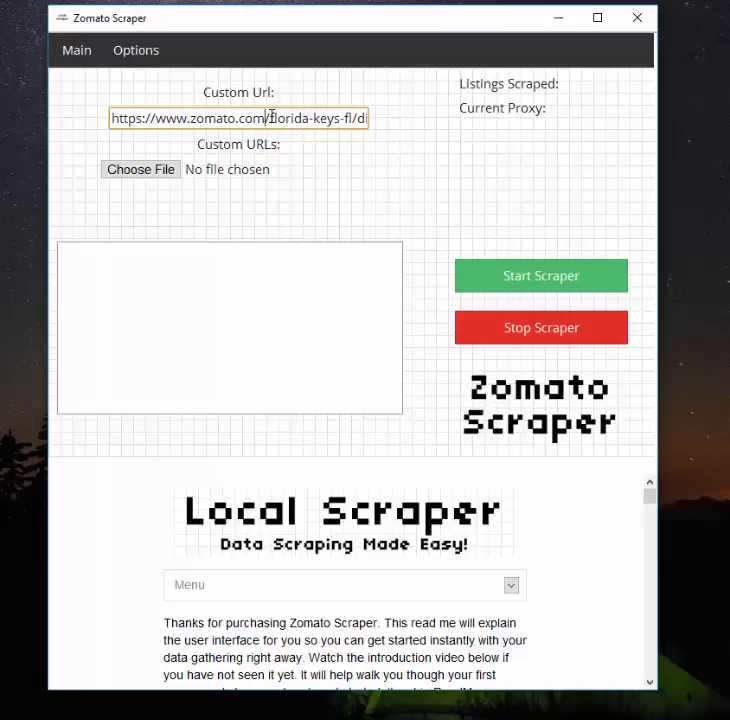
{"action": "left_click_drag", "start_coordinate": [268, 118], "coordinate": [386, 114]}
{"action": "left_click", "coordinate": [354, 114]}
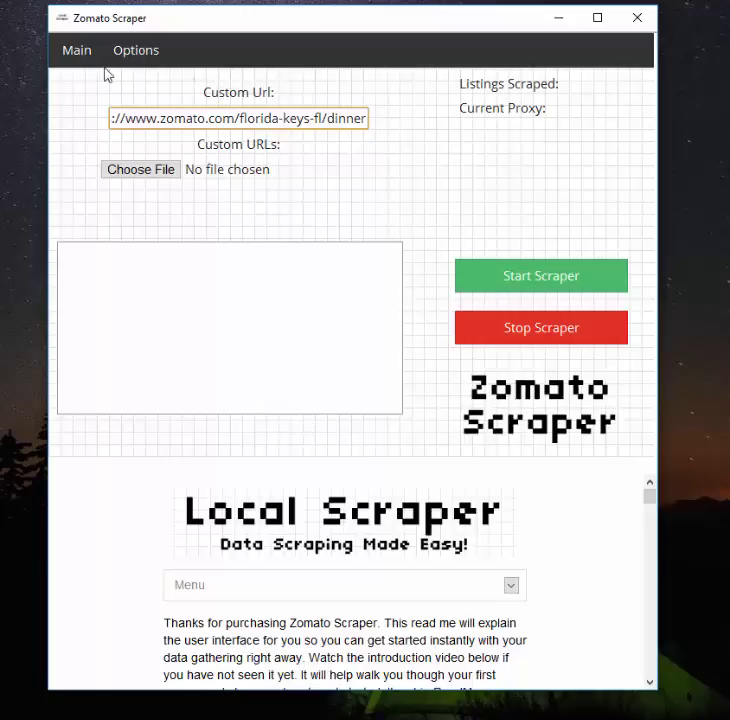
{"action": "left_click", "coordinate": [158, 117]}
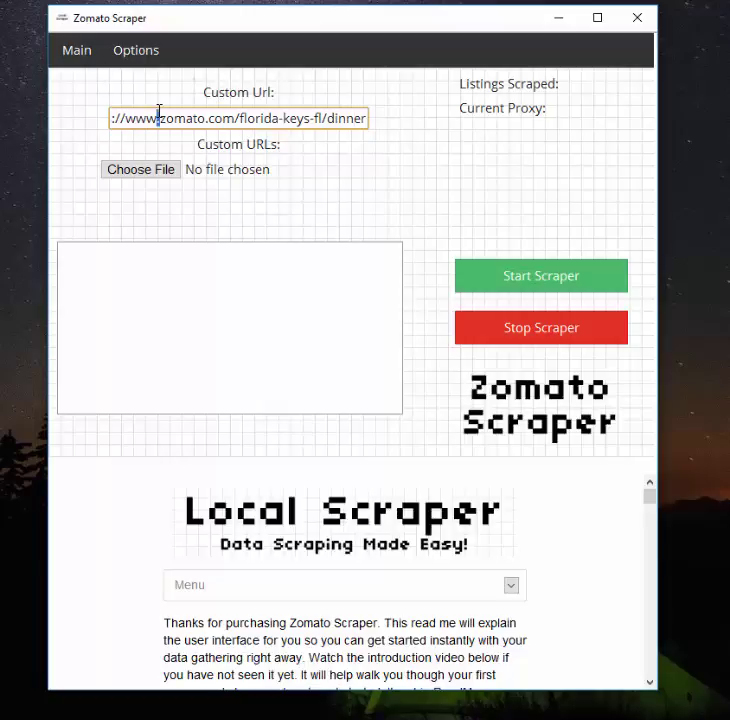
{"action": "left_click", "coordinate": [327, 118]}
{"action": "key", "text": "shift+End"}
{"action": "type", "text": "lunch"}
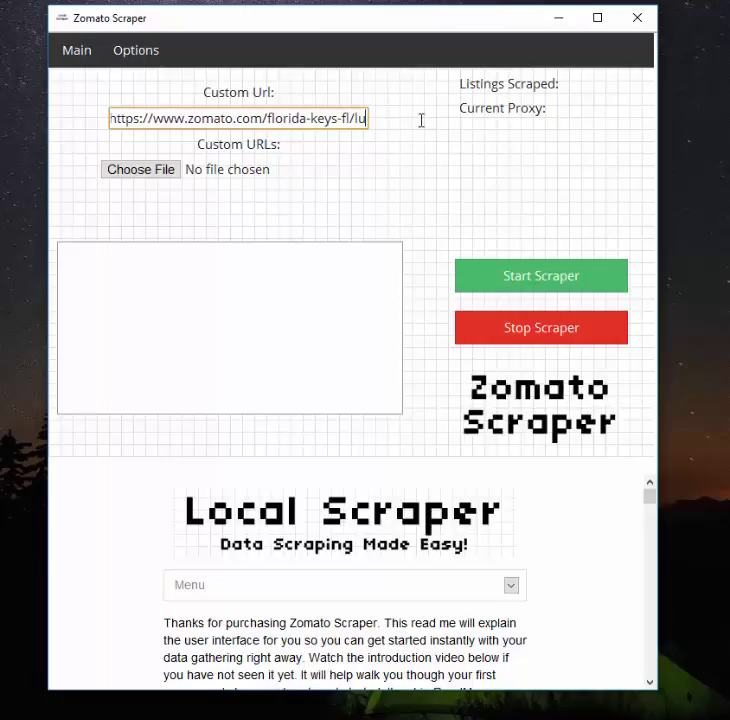
Step: Try the Time Stamp Files and Save Folder Location file options, leave time stamping off, and return to the main page
{"action": "left_click", "coordinate": [152, 52]}
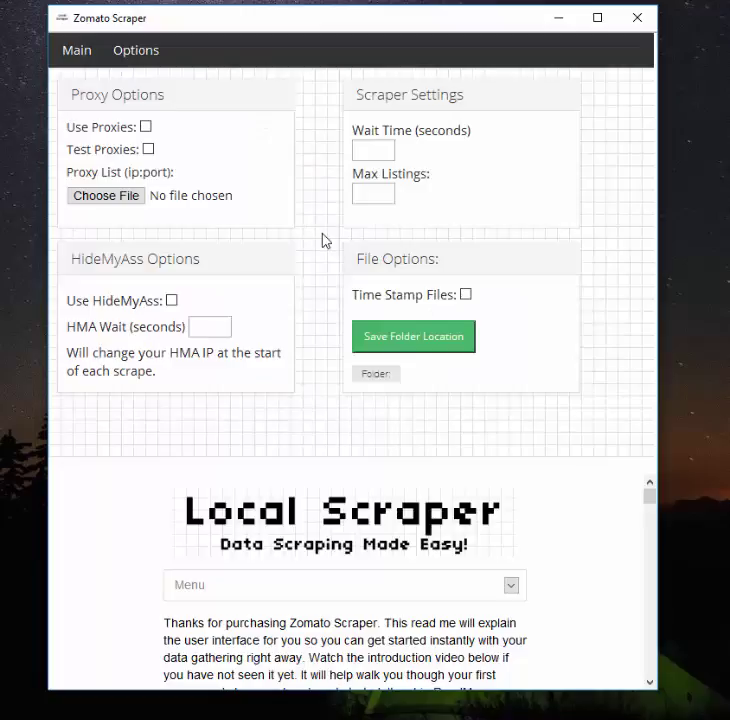
{"action": "left_click", "coordinate": [465, 295]}
{"action": "left_click", "coordinate": [390, 340]}
{"action": "left_click", "coordinate": [465, 295]}
{"action": "left_click", "coordinate": [465, 295]}
{"action": "left_click", "coordinate": [465, 295]}
{"action": "left_click", "coordinate": [93, 50]}
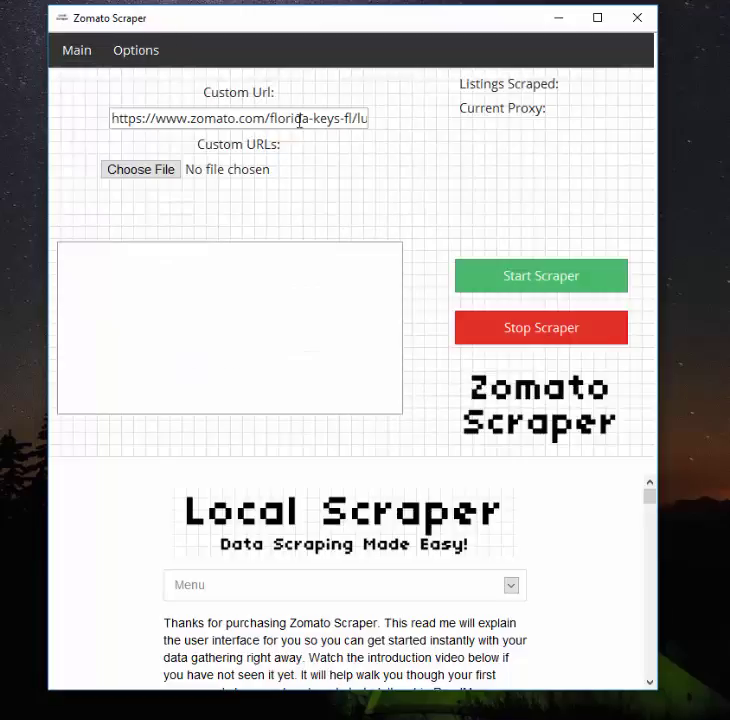
Step: Set Max Listings to 10 in the scraper settings, and check the value after reopening the options
{"action": "left_click", "coordinate": [132, 50]}
{"action": "left_click", "coordinate": [379, 192]}
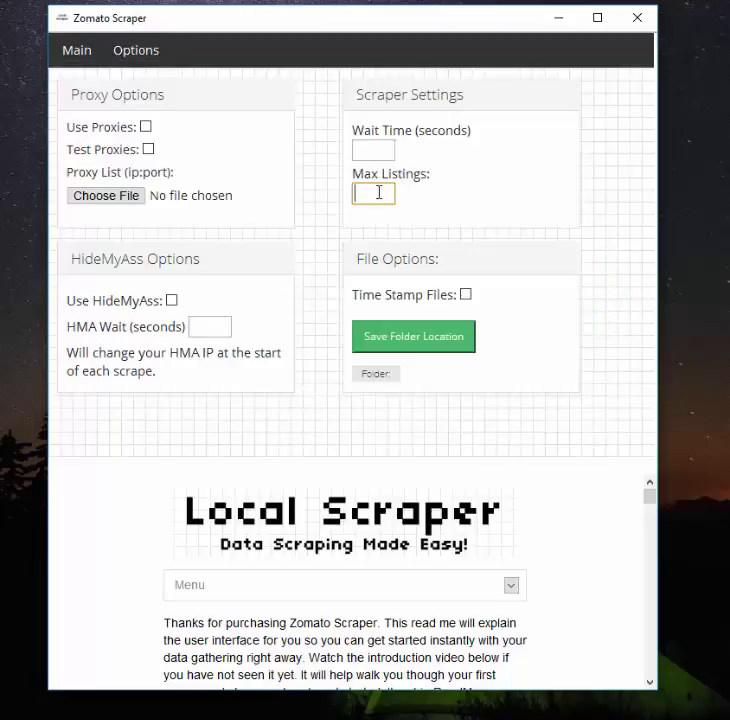
{"action": "type", "text": "10"}
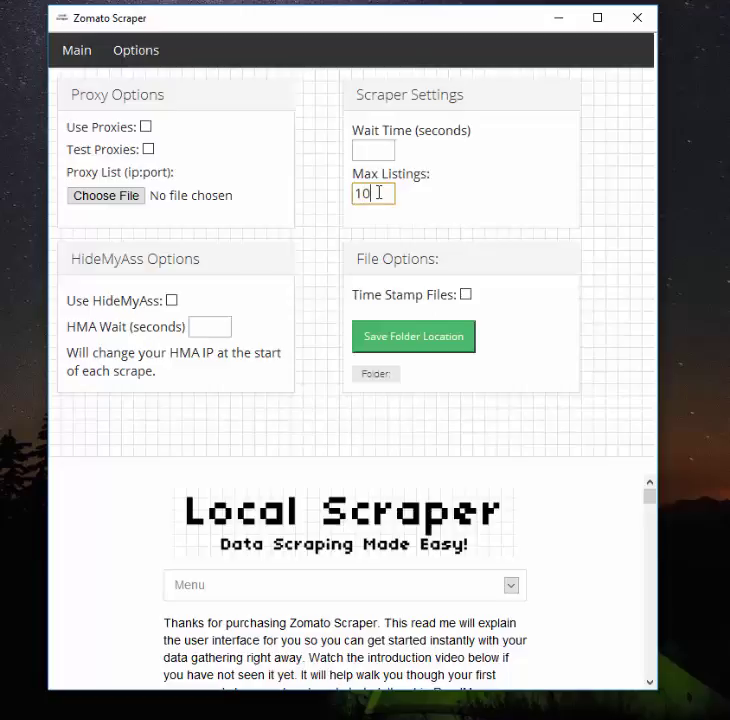
{"action": "left_click", "coordinate": [79, 50]}
{"action": "left_click", "coordinate": [134, 52]}
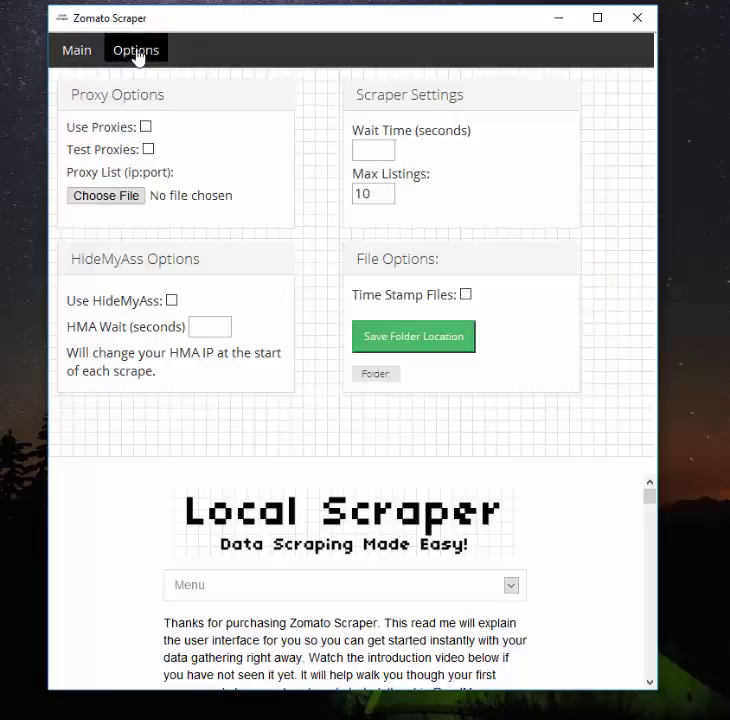
Step: Check that the Custom Url ends in lunch, and start the scraper
{"action": "left_click", "coordinate": [95, 54]}
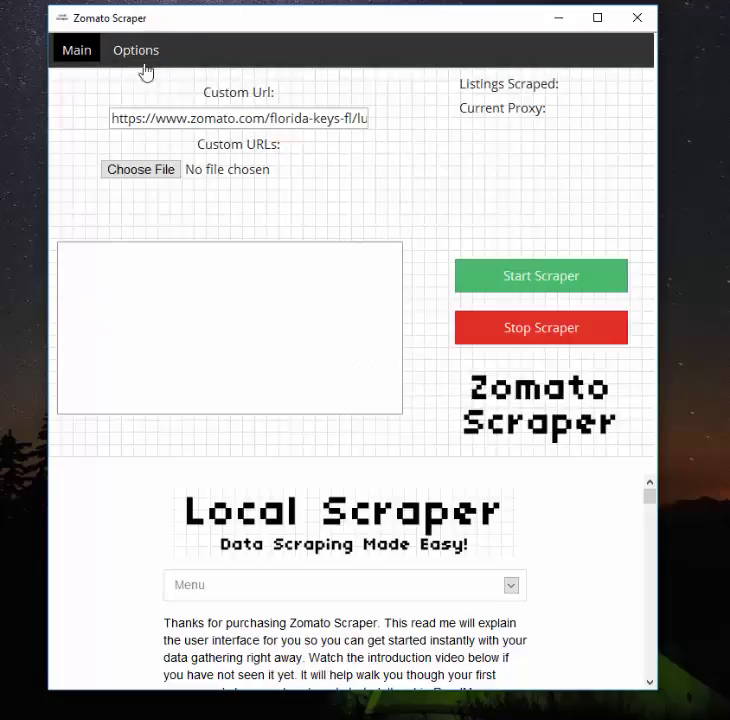
{"action": "left_click", "coordinate": [362, 118]}
{"action": "left_click_drag", "start_coordinate": [362, 118], "coordinate": [420, 117]}
{"action": "left_click", "coordinate": [366, 117]}
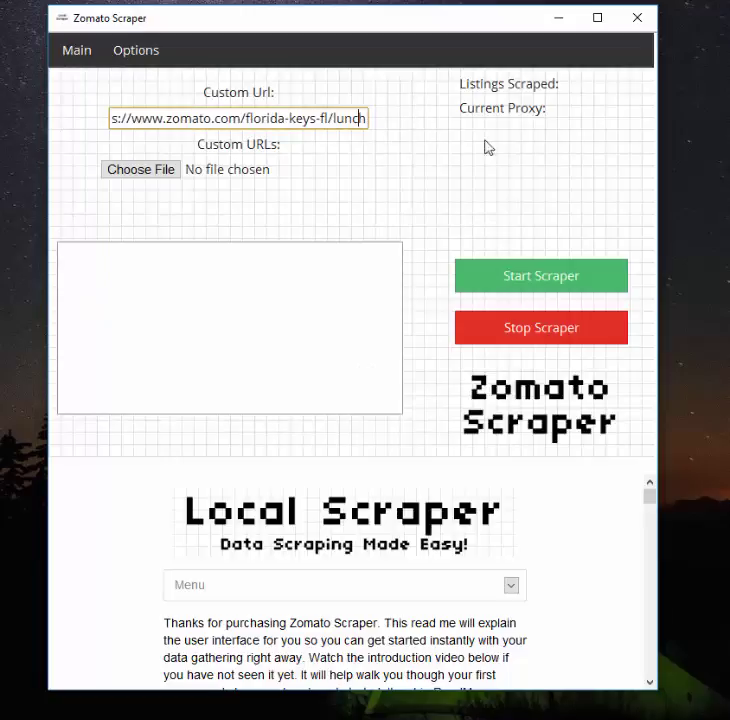
{"action": "left_click", "coordinate": [533, 273]}
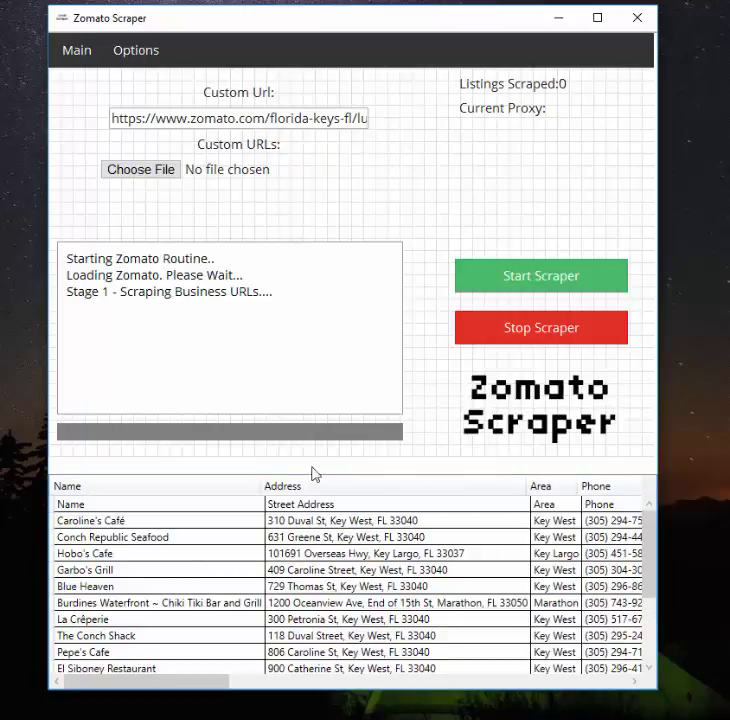
Step: Examine the names, addresses, areas and phone numbers in the scraped restaurant results table
{"action": "scroll", "coordinate": [378, 554], "scroll_direction": "down", "scroll_amount": 1}
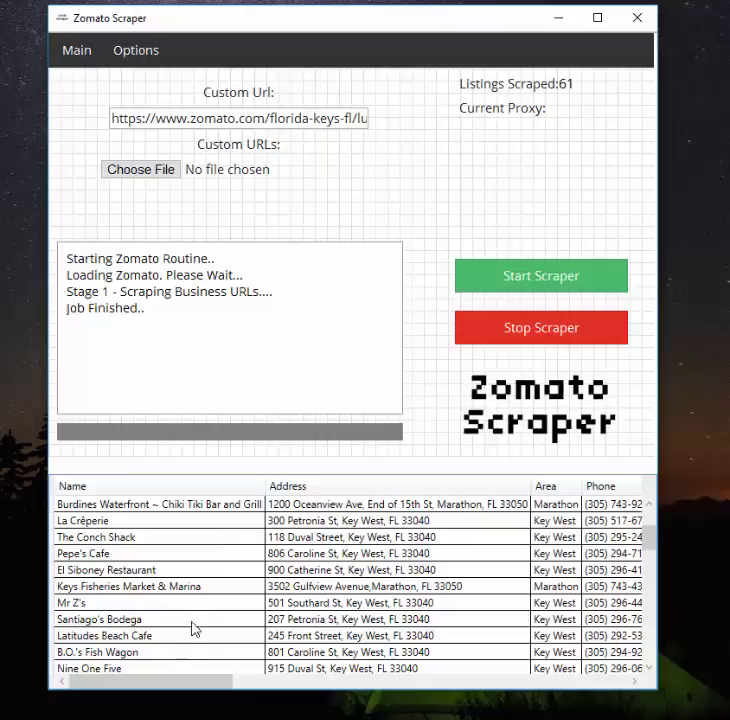
{"action": "left_click_drag", "start_coordinate": [143, 681], "coordinate": [99, 668]}
{"action": "scroll", "coordinate": [248, 565], "scroll_direction": "down", "scroll_amount": 15}
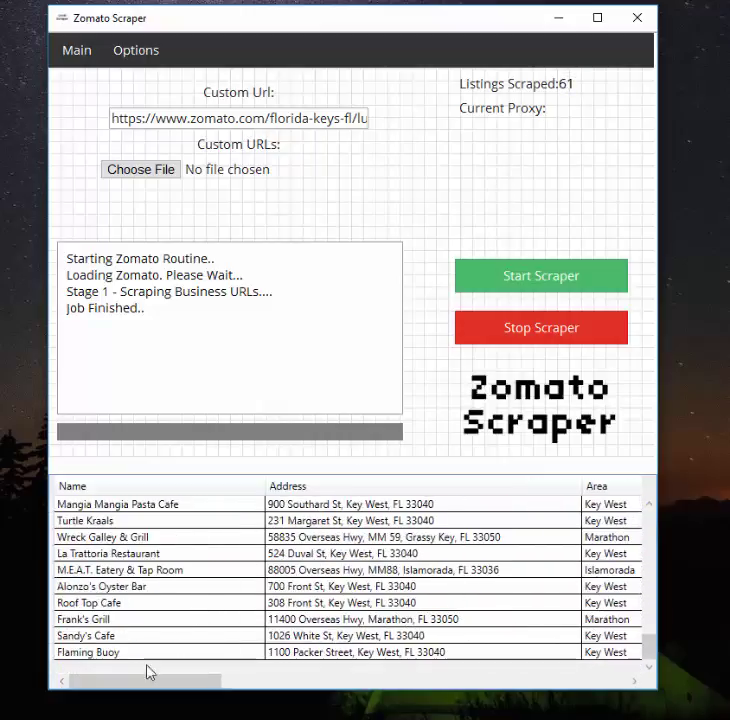
{"action": "left_click_drag", "start_coordinate": [135, 683], "coordinate": [158, 697]}
{"action": "scroll", "coordinate": [338, 583], "scroll_direction": "up", "scroll_amount": 4}
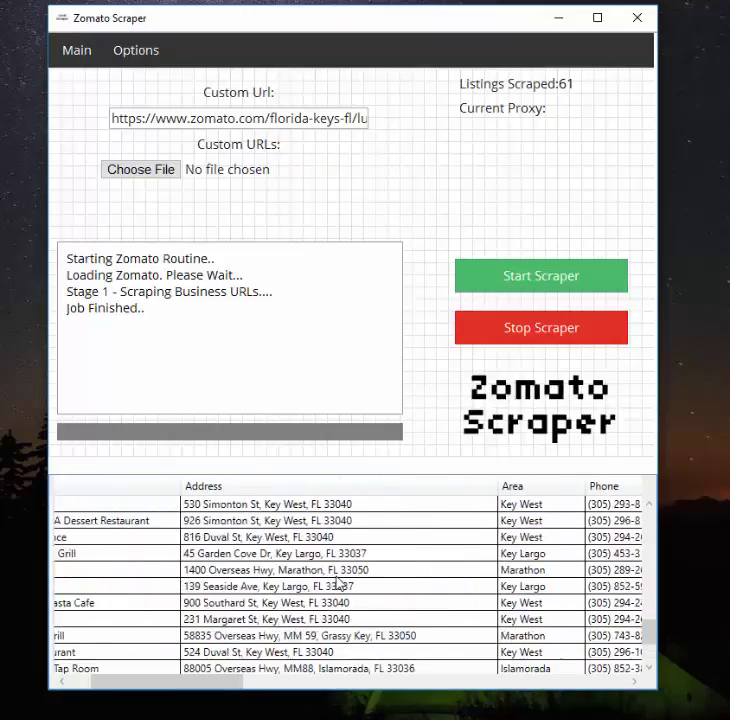
{"action": "left_click", "coordinate": [62, 684]}
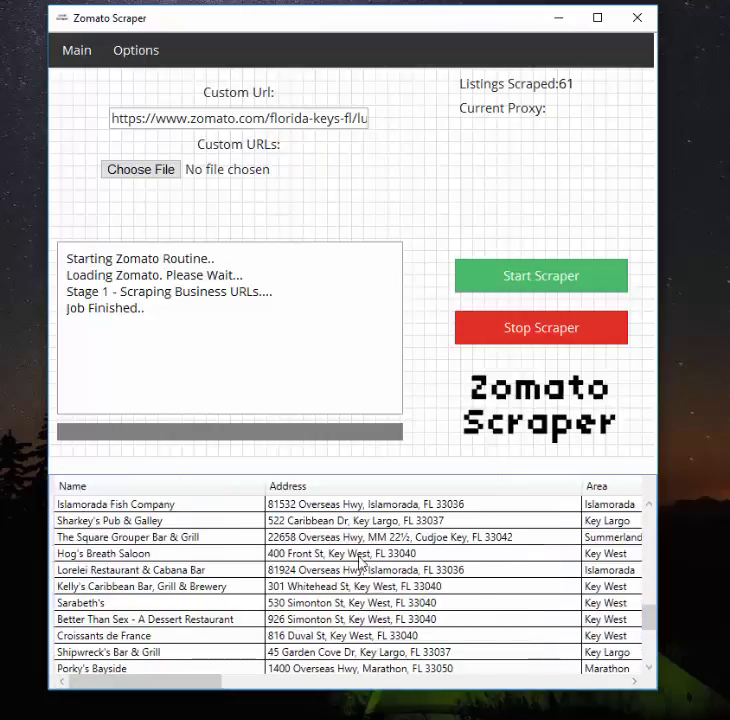